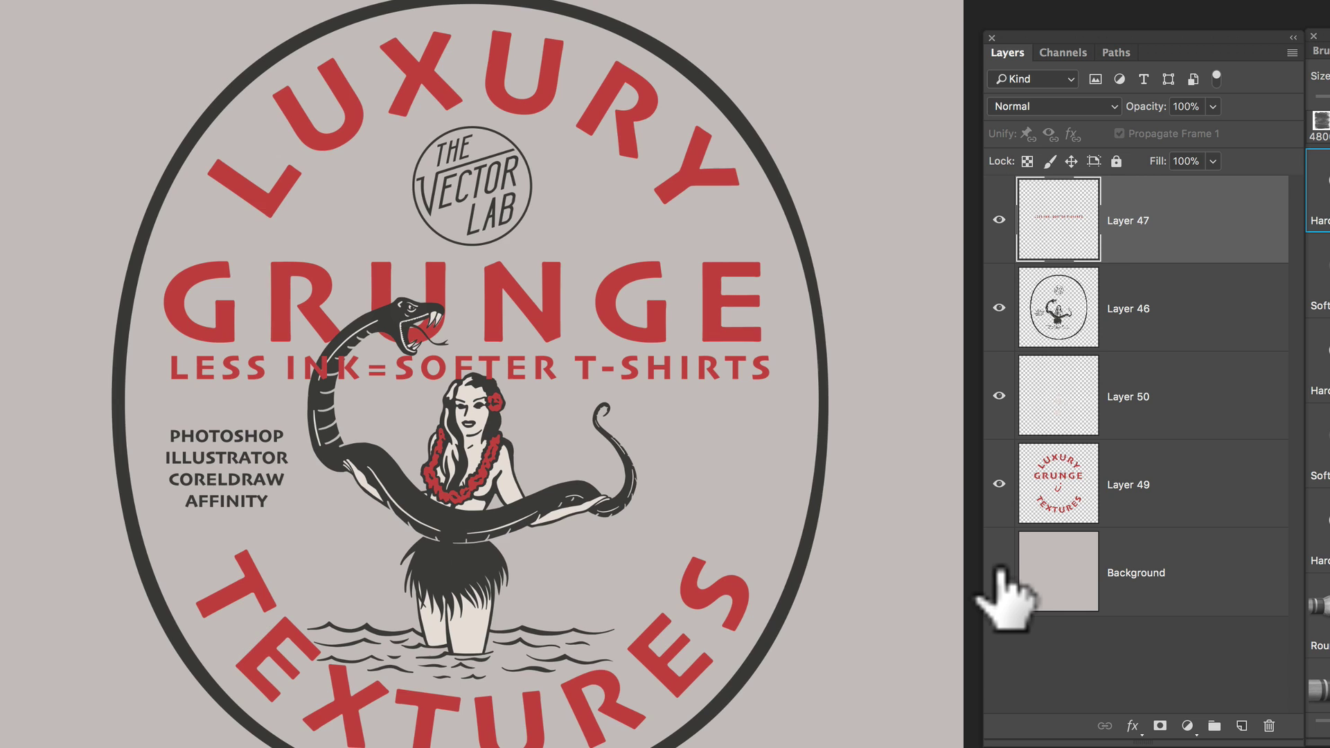
Step: Toggle the background, lettering, highlight, linework and tagline layers off and on to inspect them
{"action": "left_click", "coordinate": [879, 523]}
{"action": "left_click", "coordinate": [999, 572]}
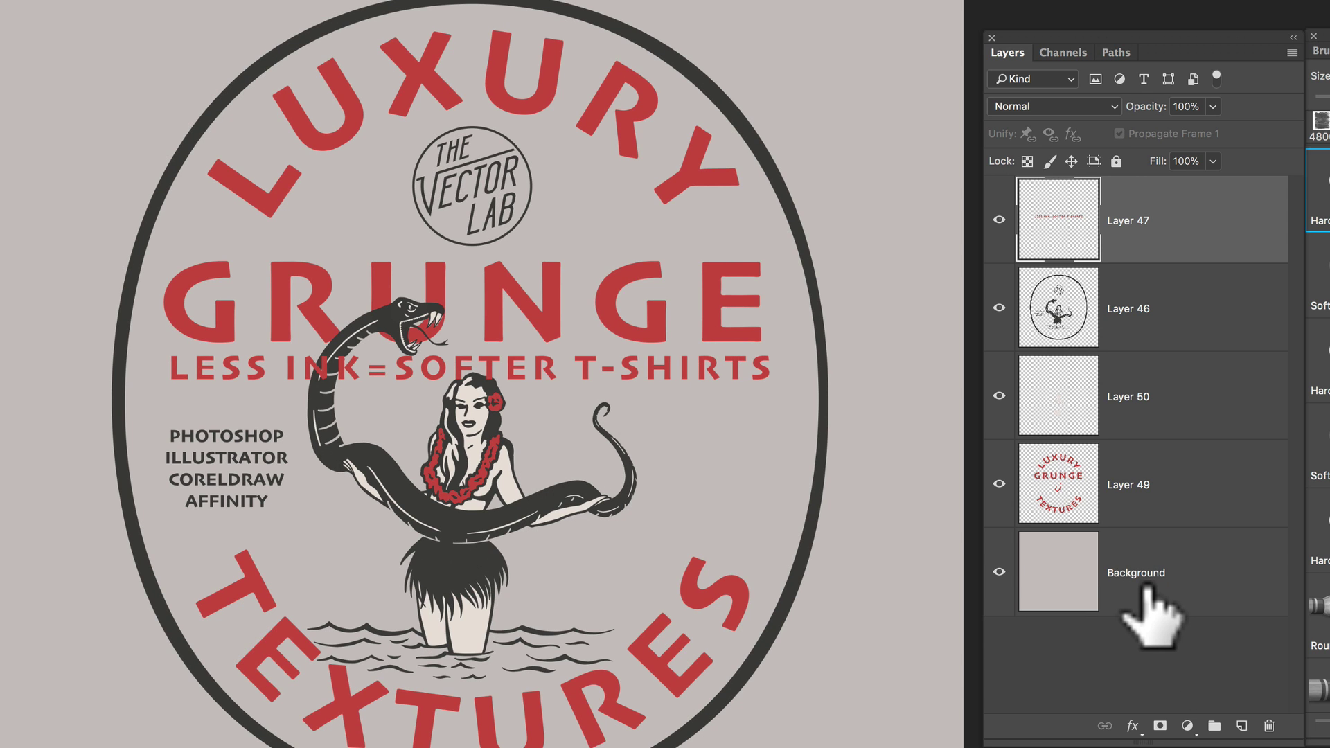
{"action": "left_click", "coordinate": [999, 484]}
{"action": "left_click", "coordinate": [999, 484]}
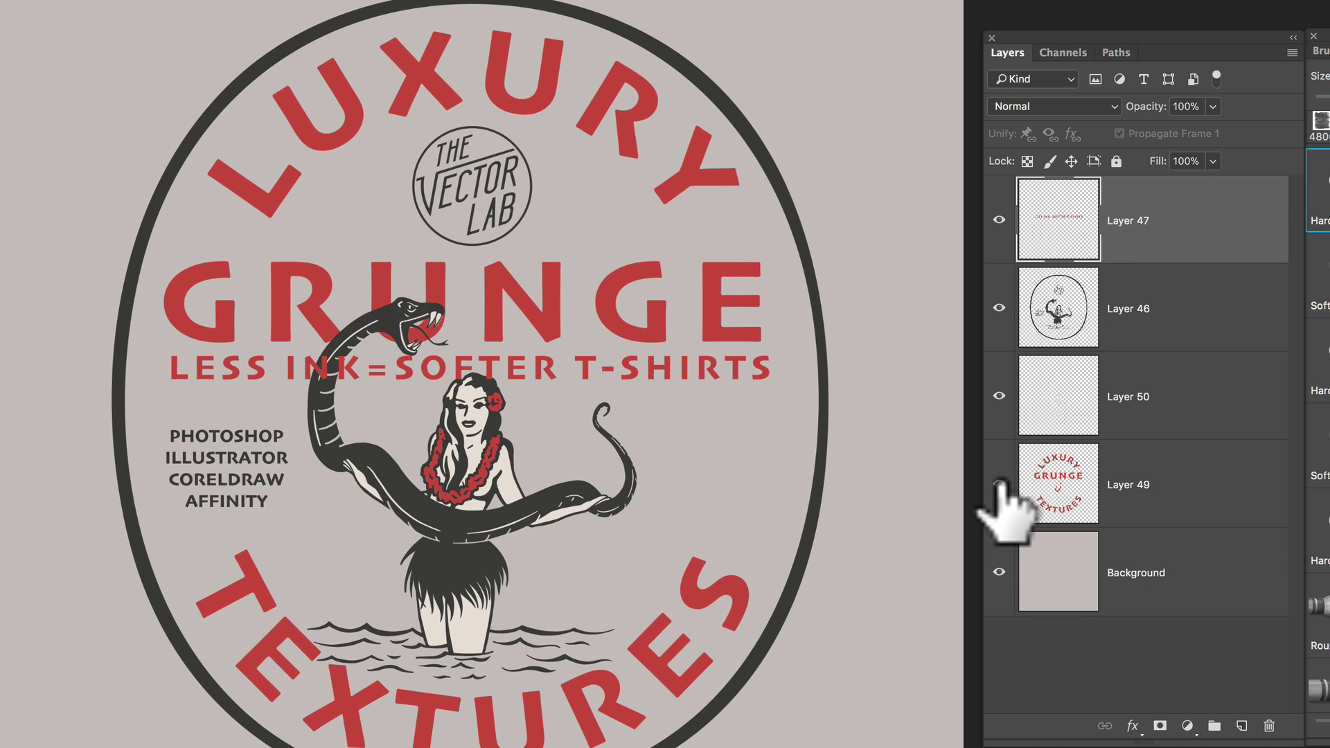
{"action": "left_click", "coordinate": [999, 395]}
{"action": "left_click", "coordinate": [999, 396]}
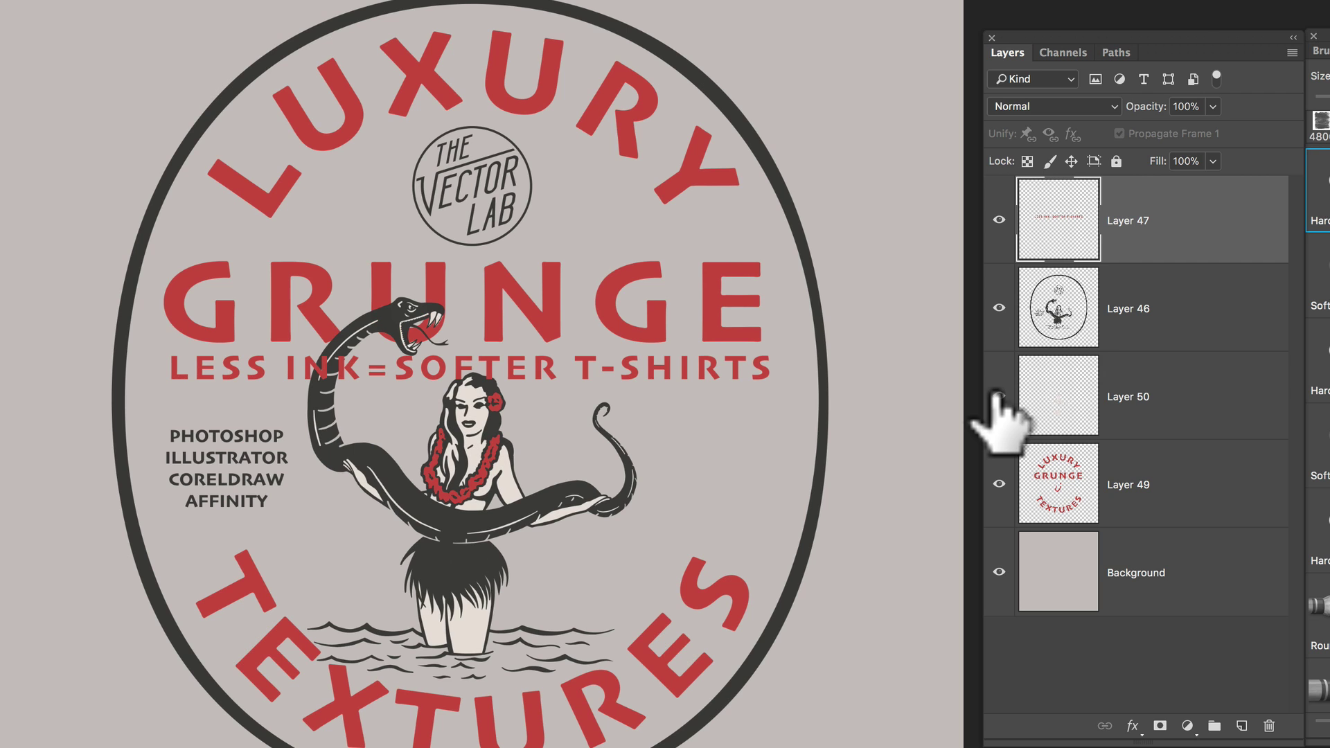
{"action": "left_click", "coordinate": [999, 308]}
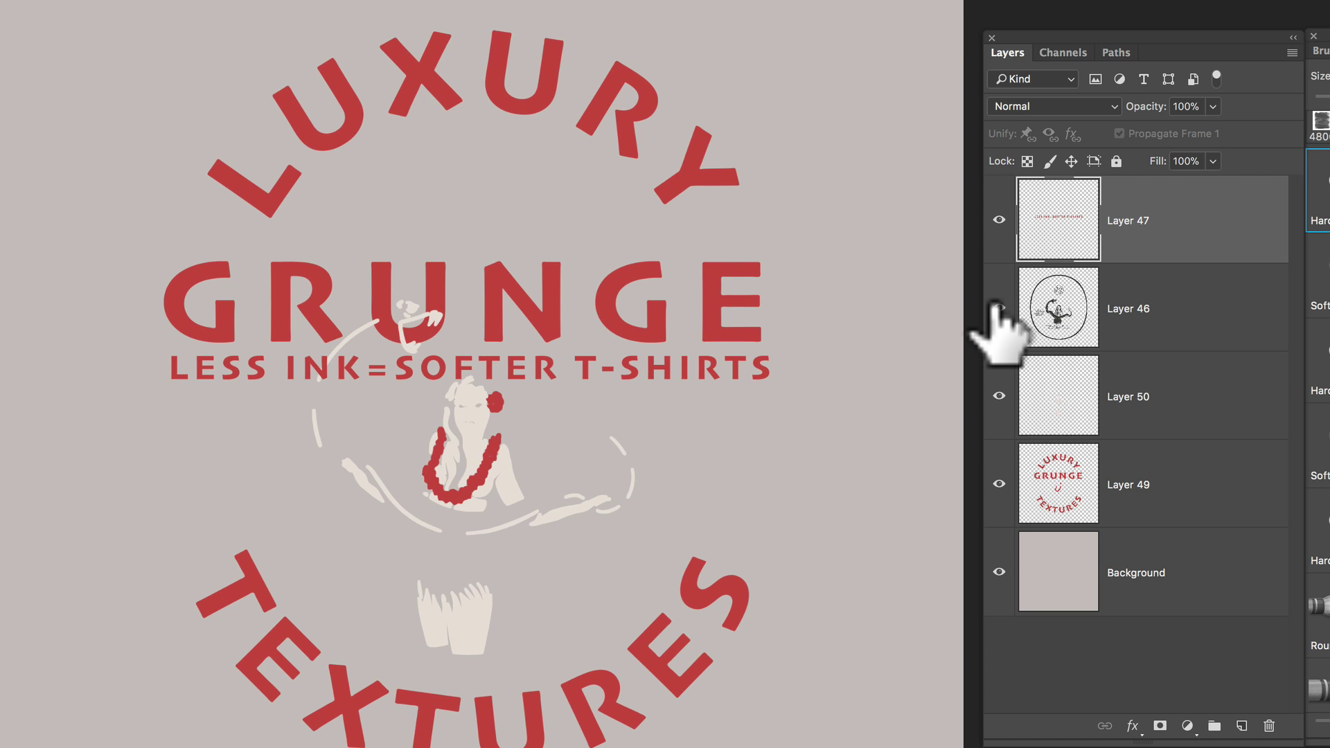
{"action": "left_click", "coordinate": [999, 307]}
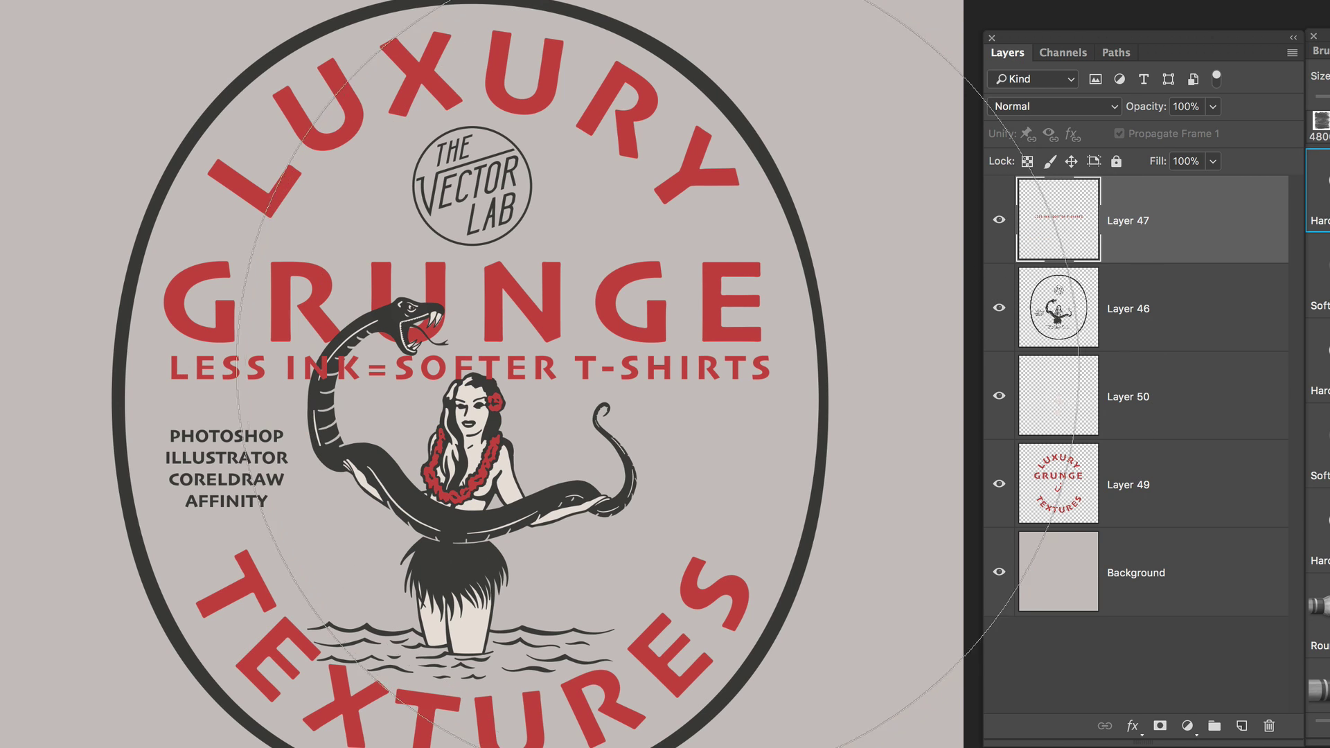
{"action": "left_click", "coordinate": [999, 220]}
{"action": "left_click", "coordinate": [999, 220]}
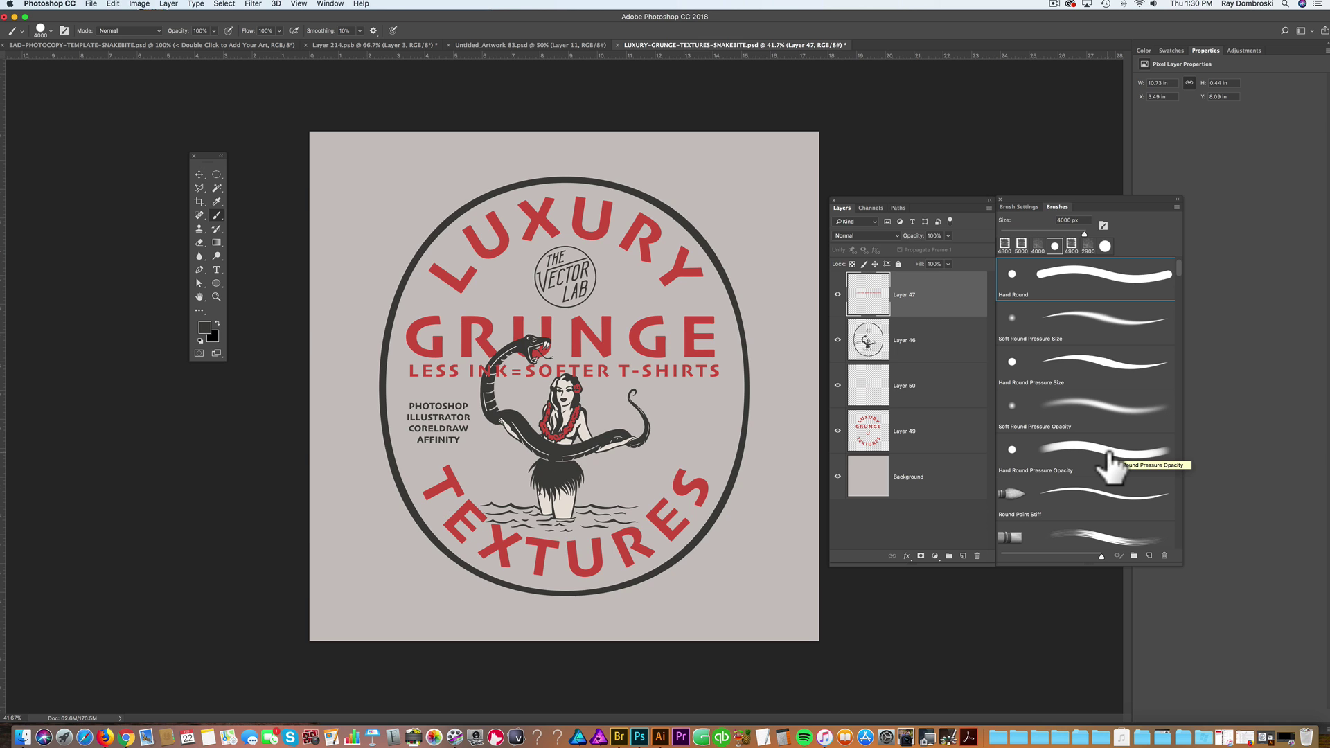
Step: Select Layer 49 and pick the LUXURY-GRUNGE-23 brush
{"action": "left_click", "coordinate": [929, 428]}
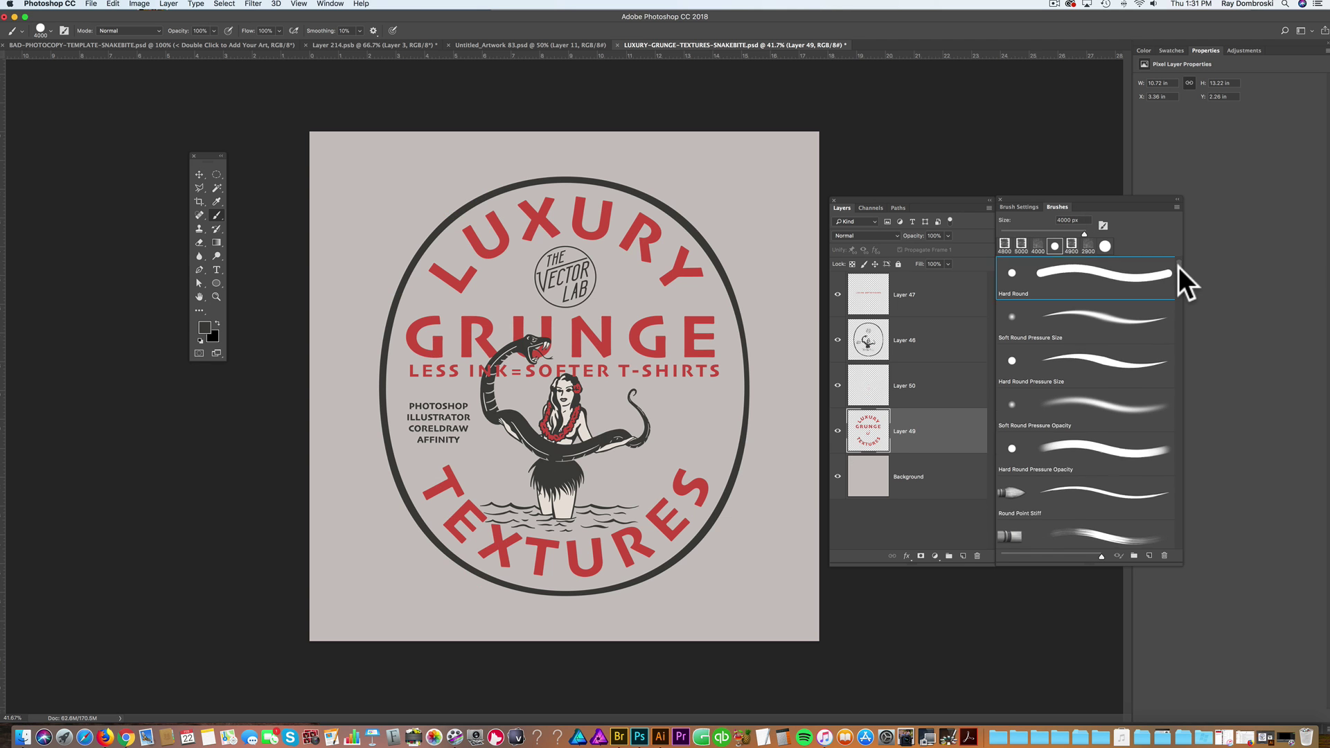
{"action": "mouse_move", "coordinate": [1178, 267]}
{"action": "left_mouse_down"}
{"action": "mouse_move", "coordinate": [1178, 539]}
{"action": "mouse_move", "coordinate": [1178, 528]}
{"action": "left_mouse_up"}
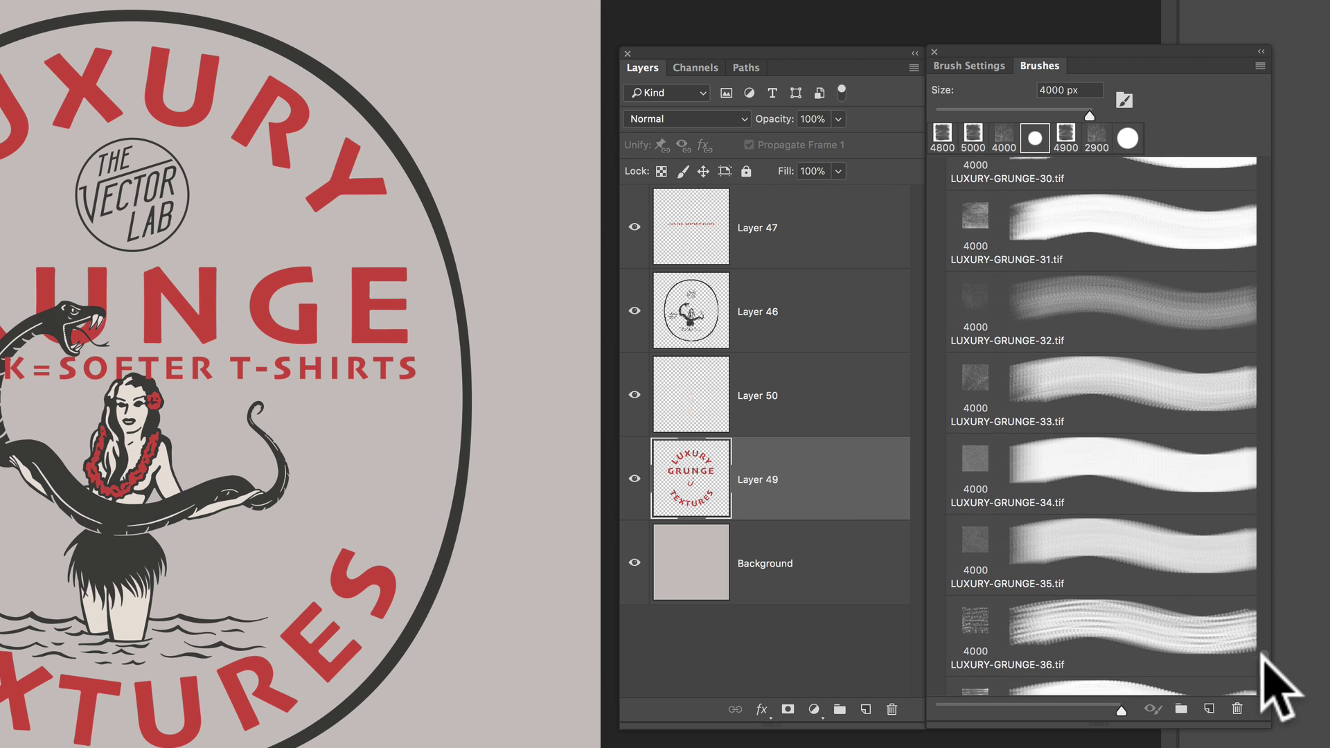
{"action": "left_click_drag", "start_coordinate": [1262, 654], "coordinate": [1262, 613]}
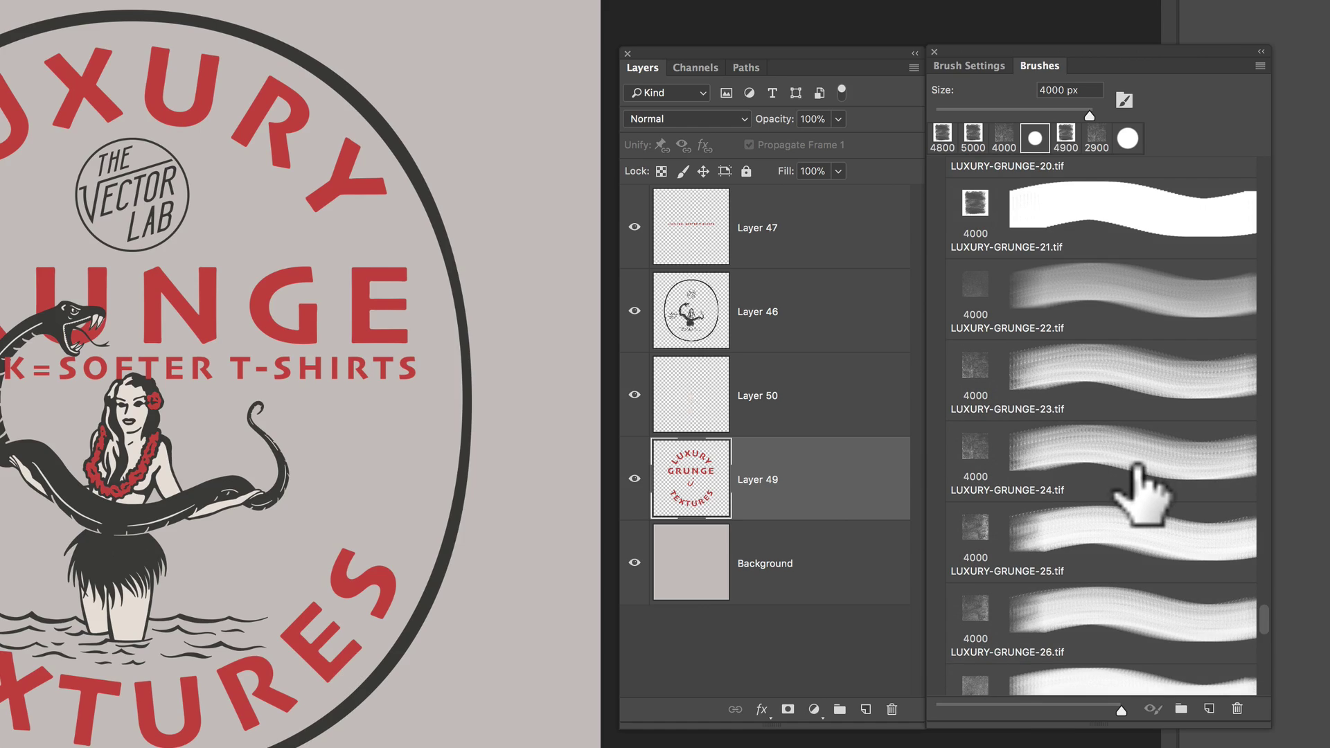
{"action": "left_click", "coordinate": [1135, 399]}
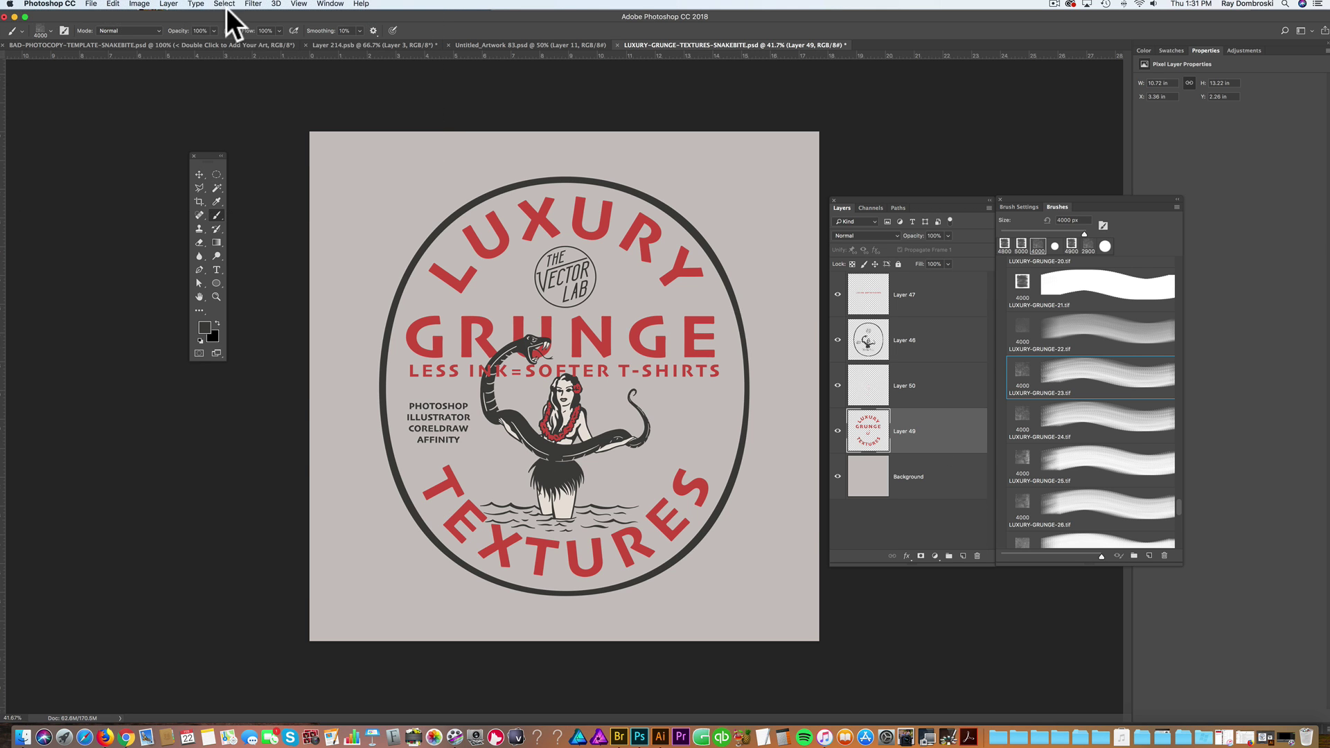
Step: Add a Reveal All layer mask to Layer 49
{"action": "left_click", "coordinate": [169, 4]}
{"action": "mouse_move", "coordinate": [256, 170]}
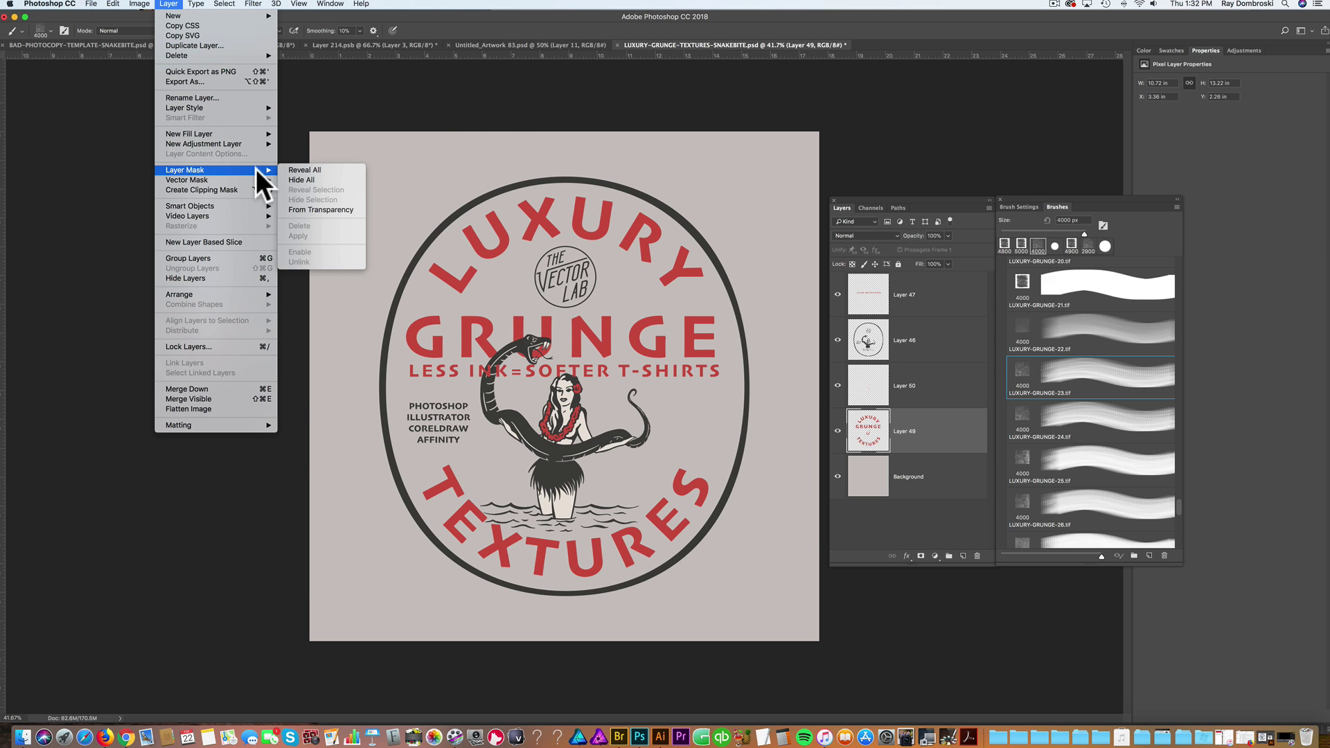
{"action": "left_click", "coordinate": [297, 171]}
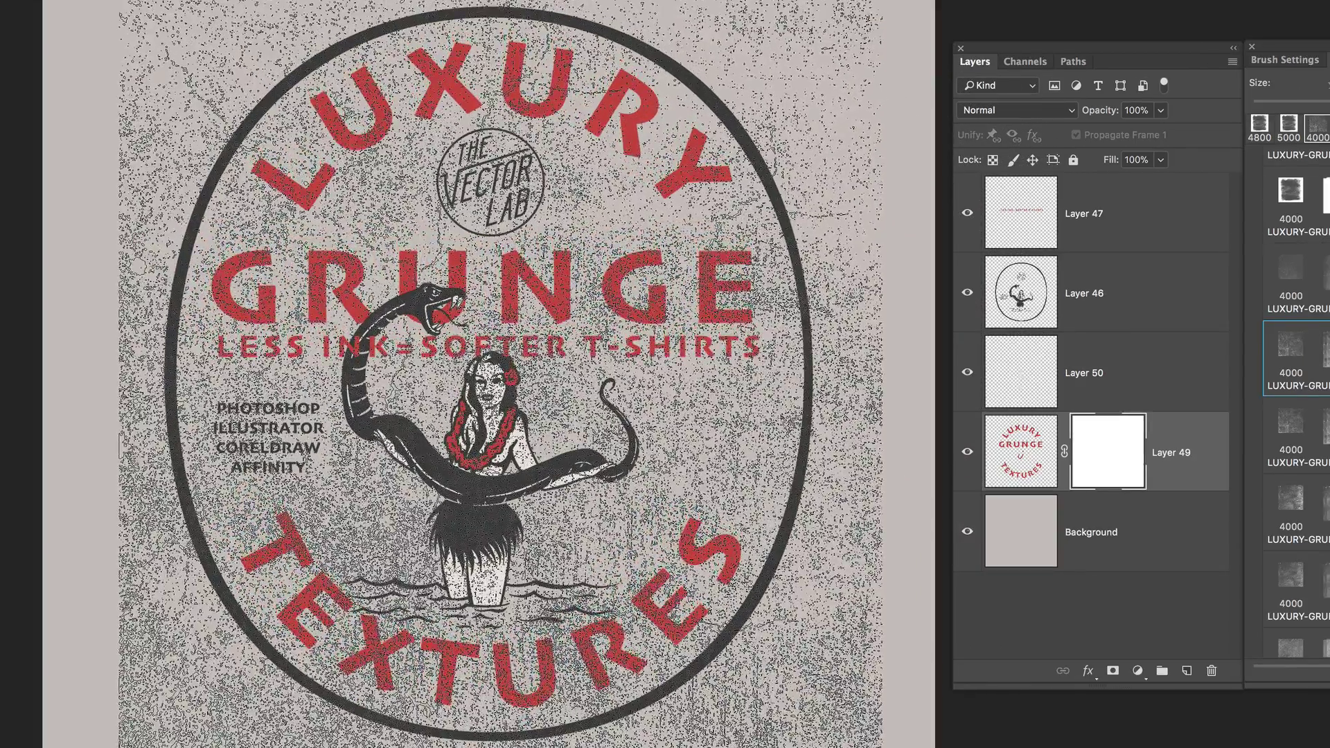
Step: Stamp the grunge brush once into the mask and zoom the artwork to 100%
{"action": "left_click", "coordinate": [592, 354]}
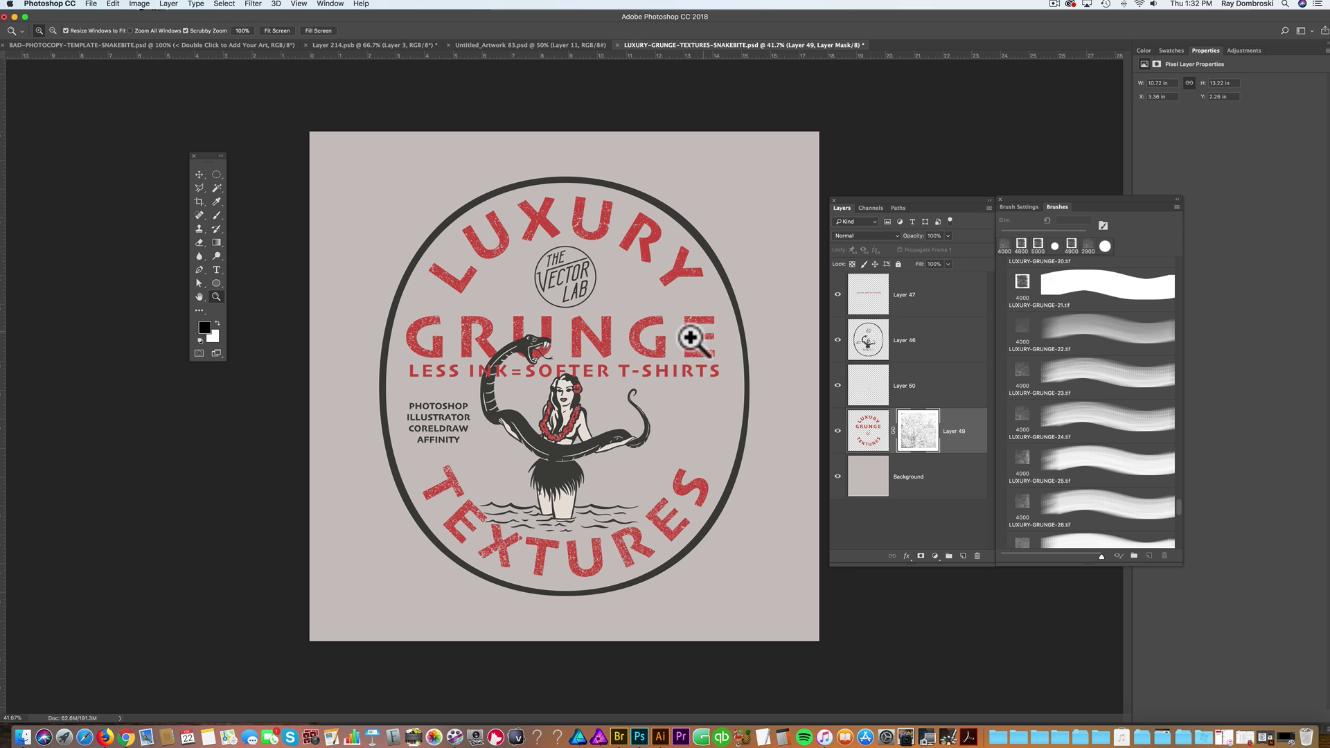
{"action": "left_click", "coordinate": [670, 342]}
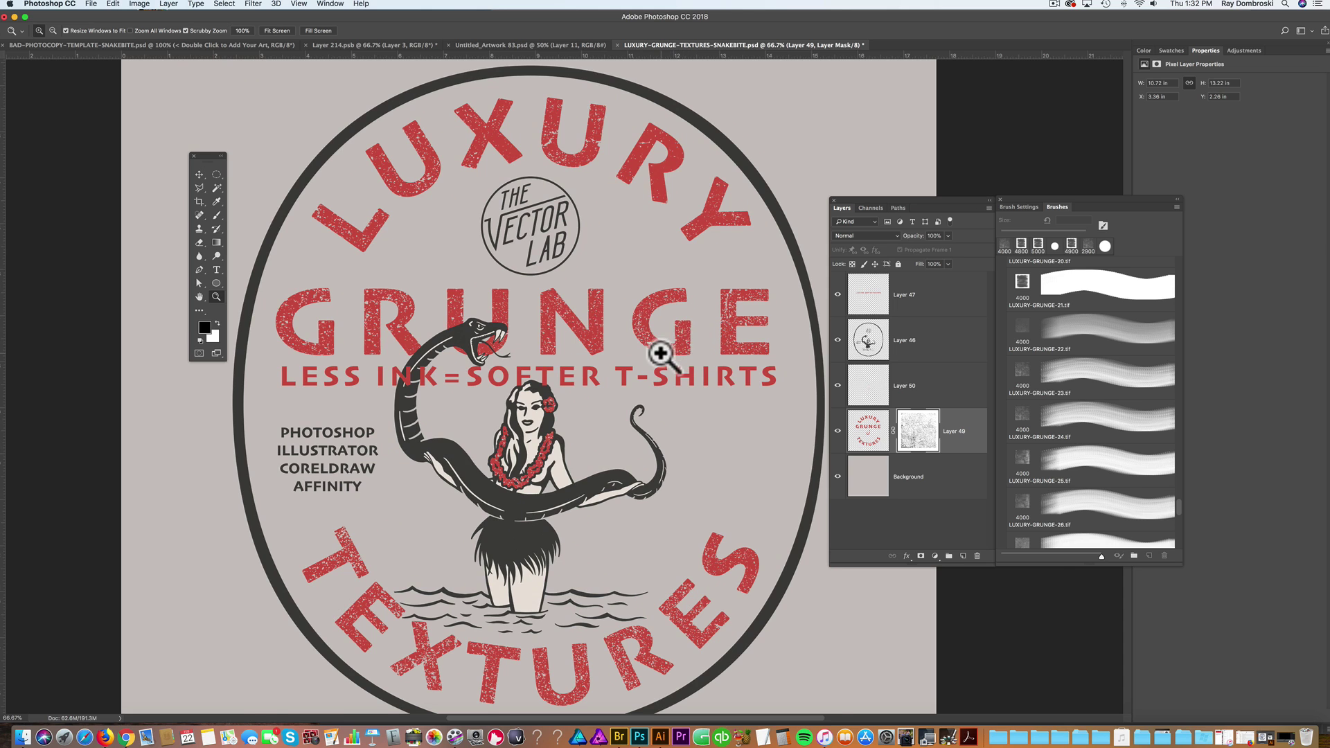
{"action": "left_click", "coordinate": [669, 345]}
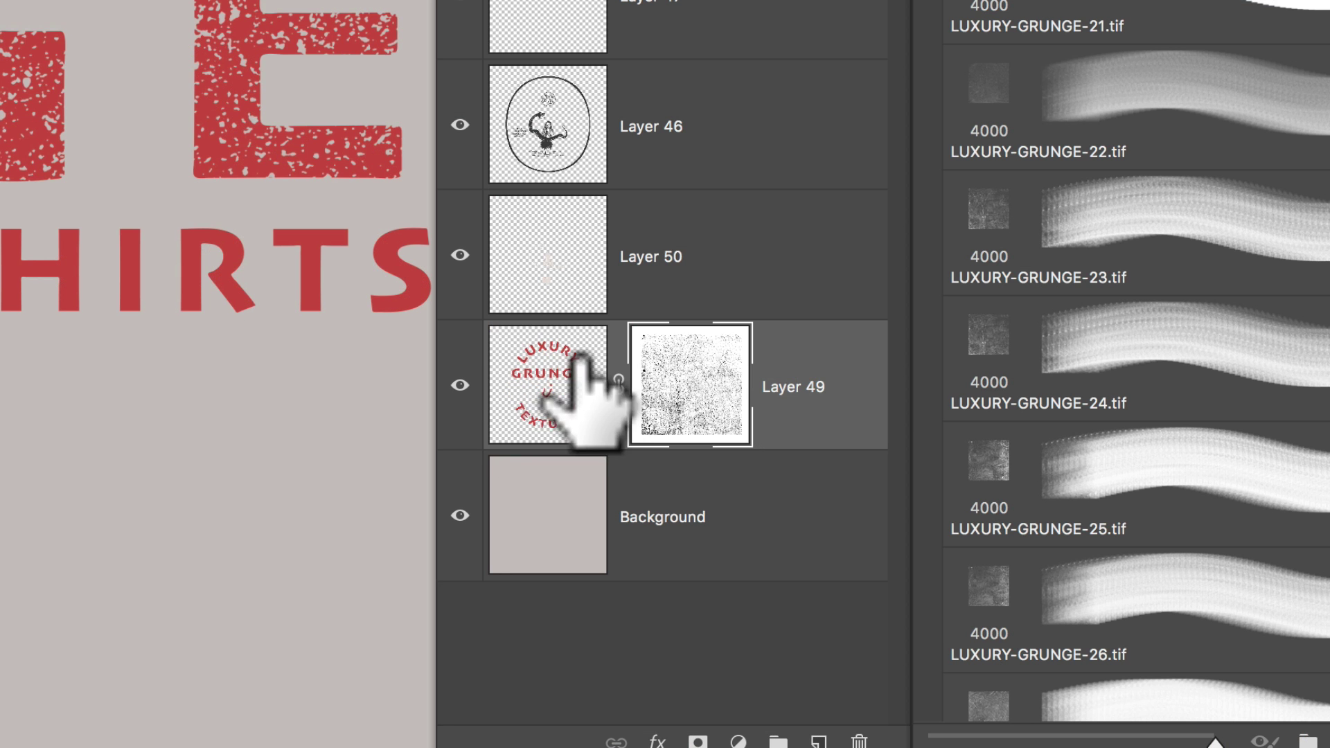
Step: Load Layer 49 Transparency as a selection and zoom to 200% around the G
{"action": "left_click", "coordinate": [877, 424]}
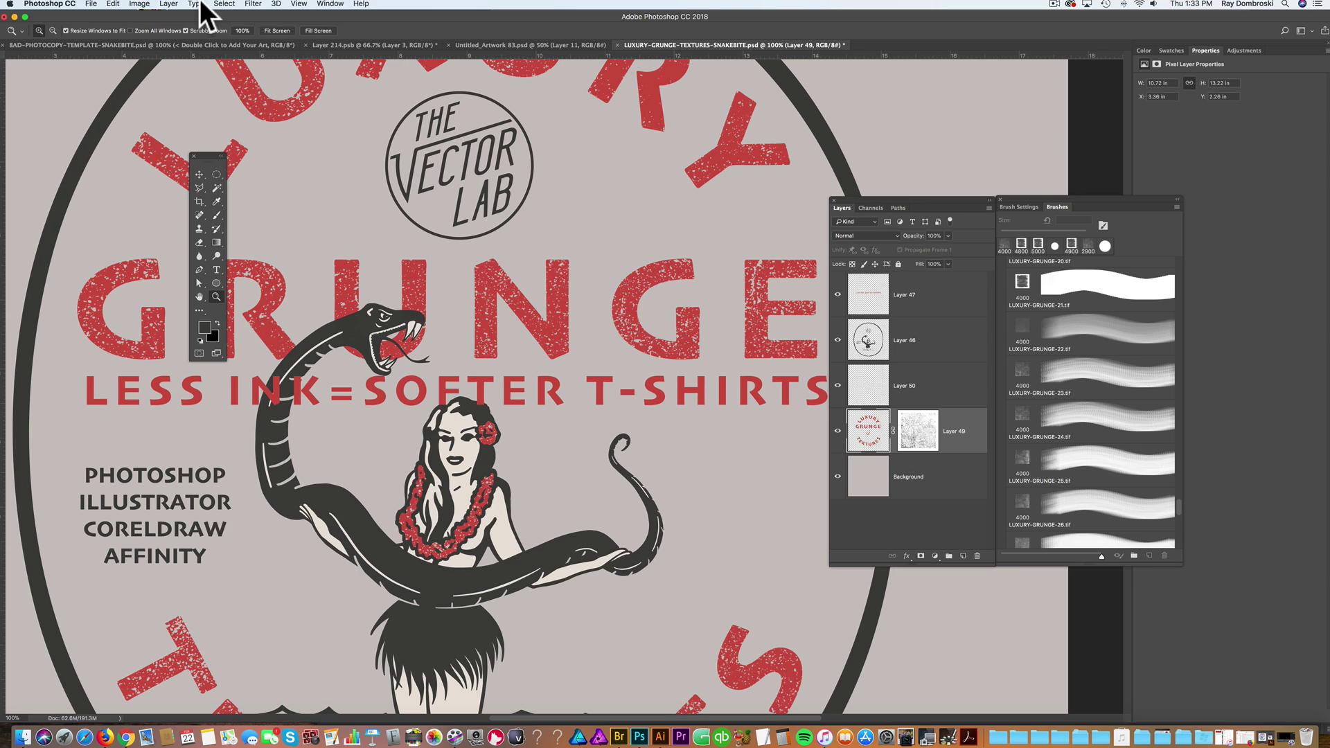
{"action": "left_click", "coordinate": [225, 4]}
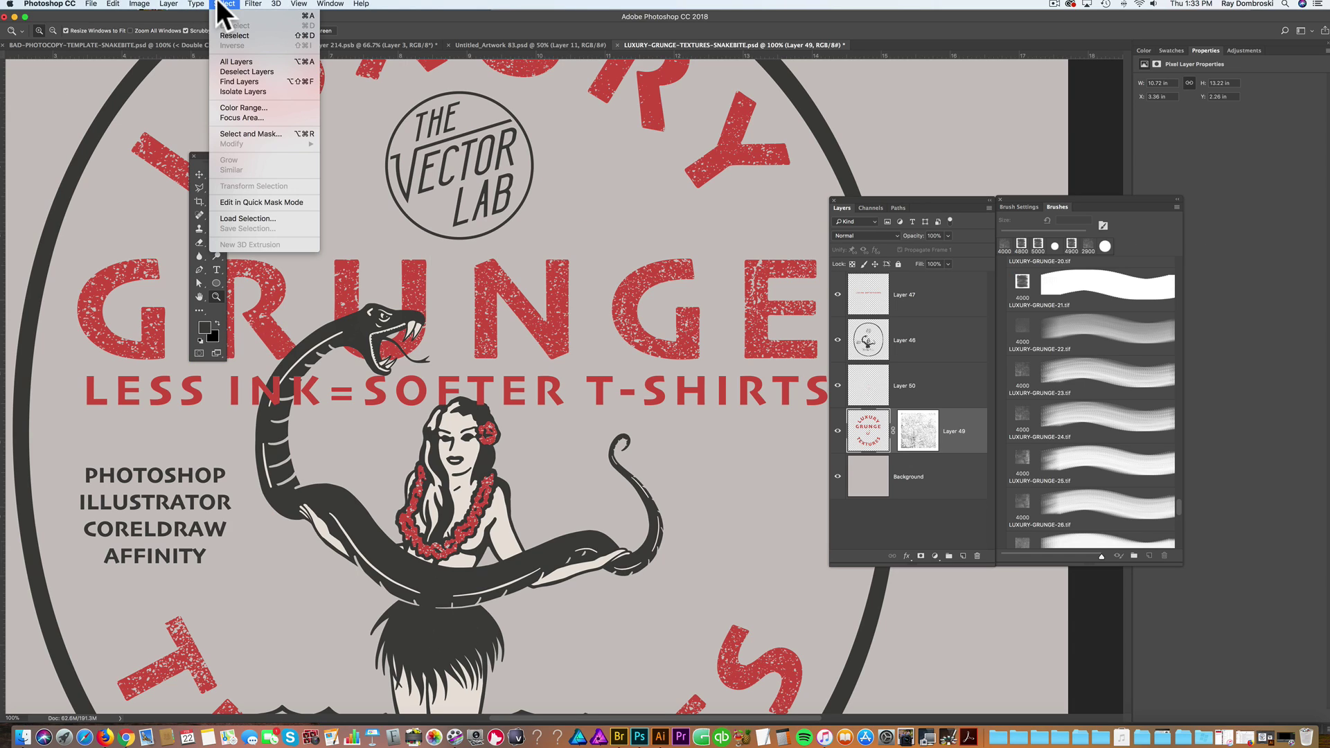
{"action": "left_click", "coordinate": [254, 216]}
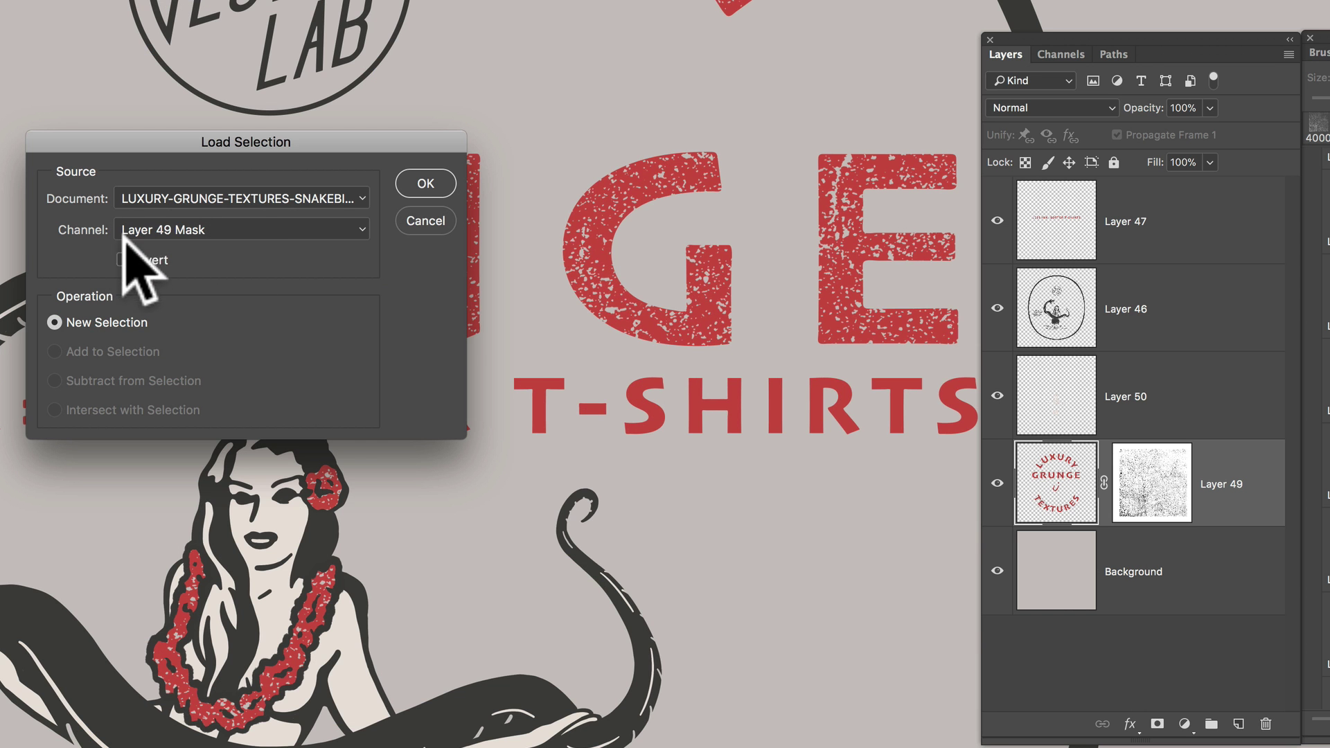
{"action": "left_click", "coordinate": [356, 227]}
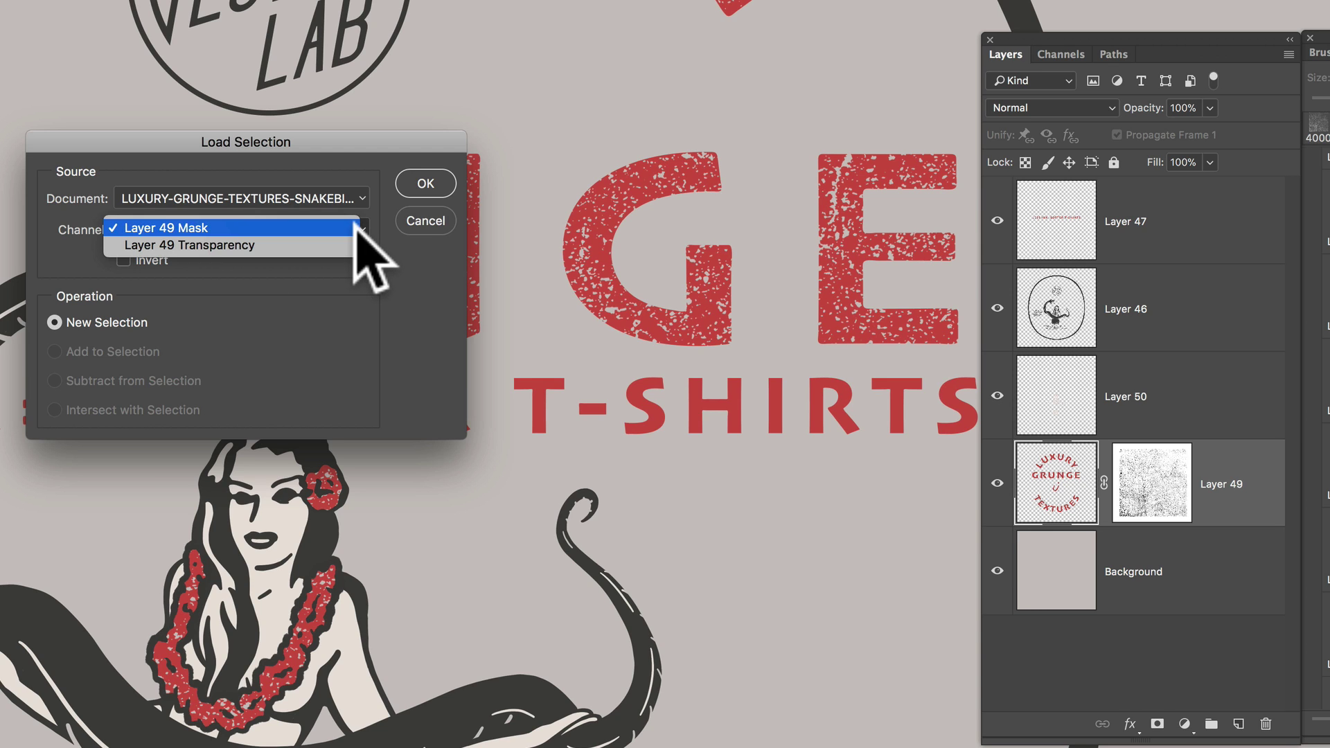
{"action": "left_click", "coordinate": [325, 245]}
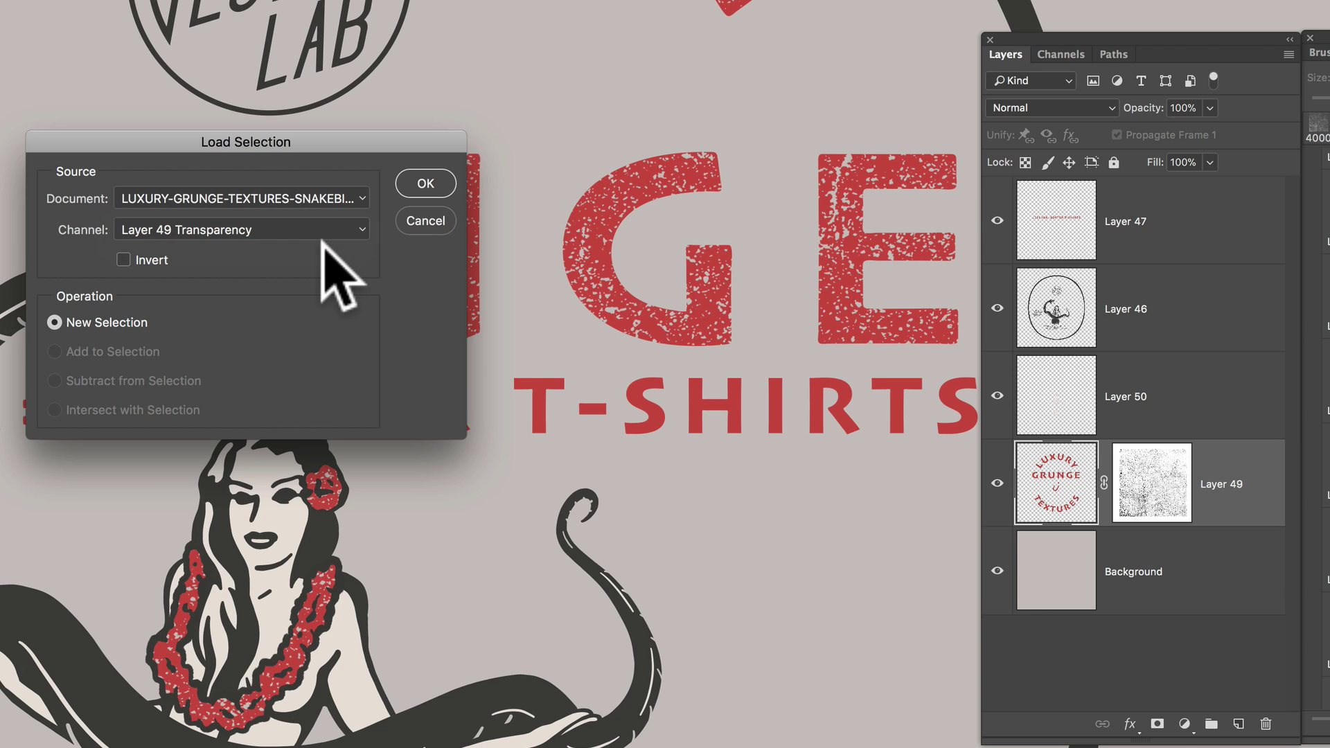
{"action": "left_click", "coordinate": [417, 189]}
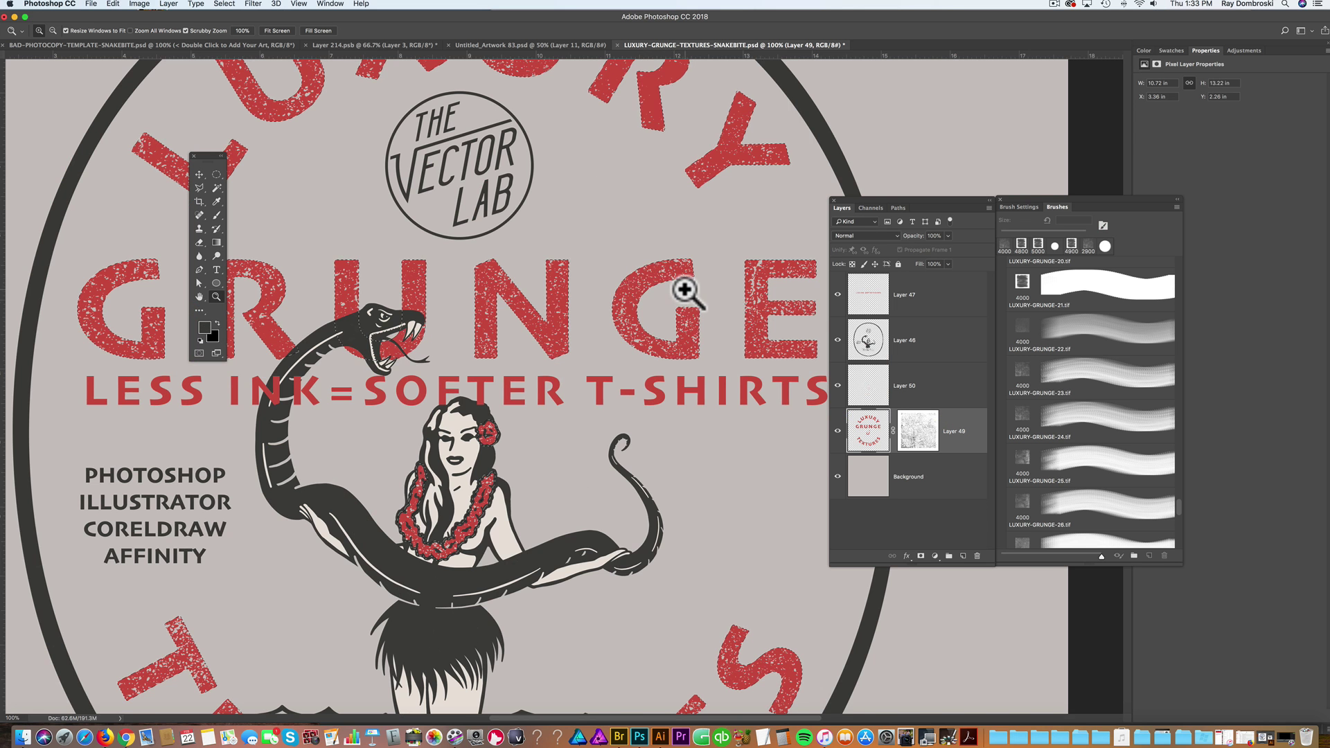
{"action": "left_click", "coordinate": [707, 225]}
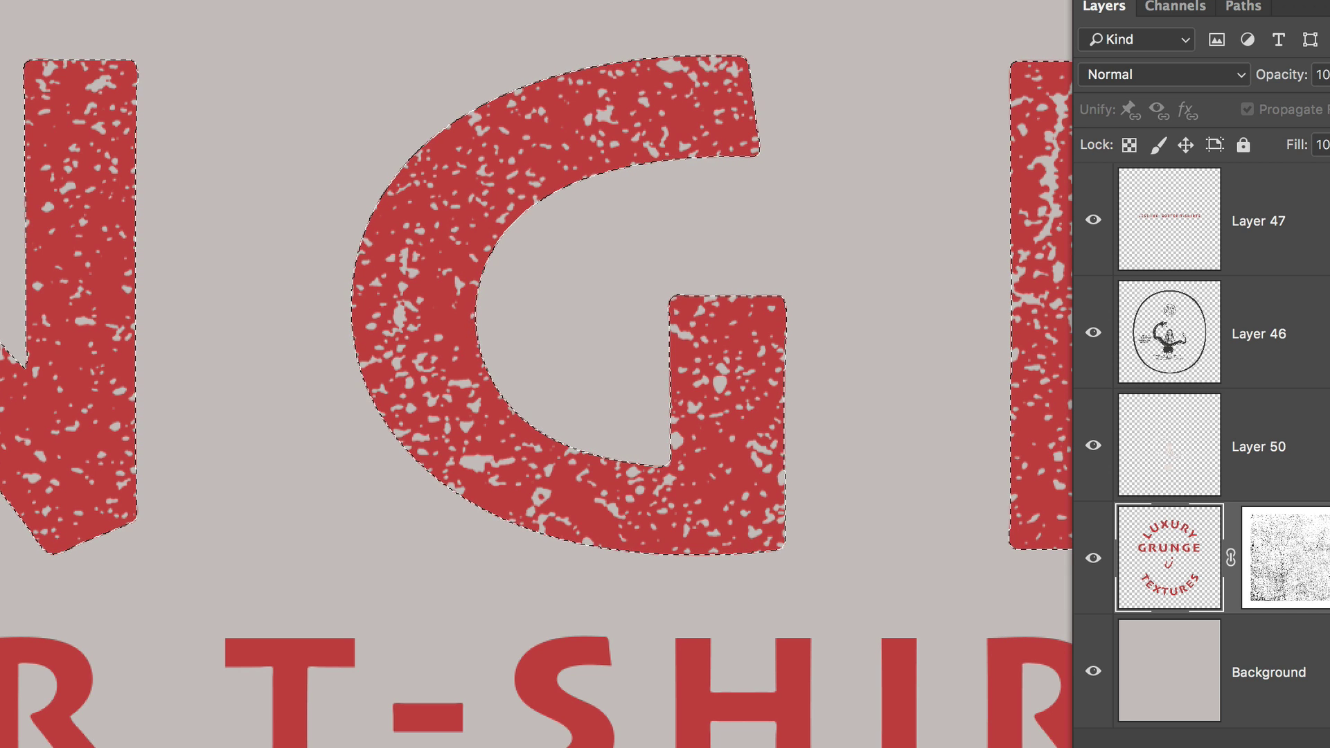
Step: Contract the selection by 10 pixels
{"action": "left_click", "coordinate": [263, 8]}
{"action": "mouse_move", "coordinate": [374, 226]}
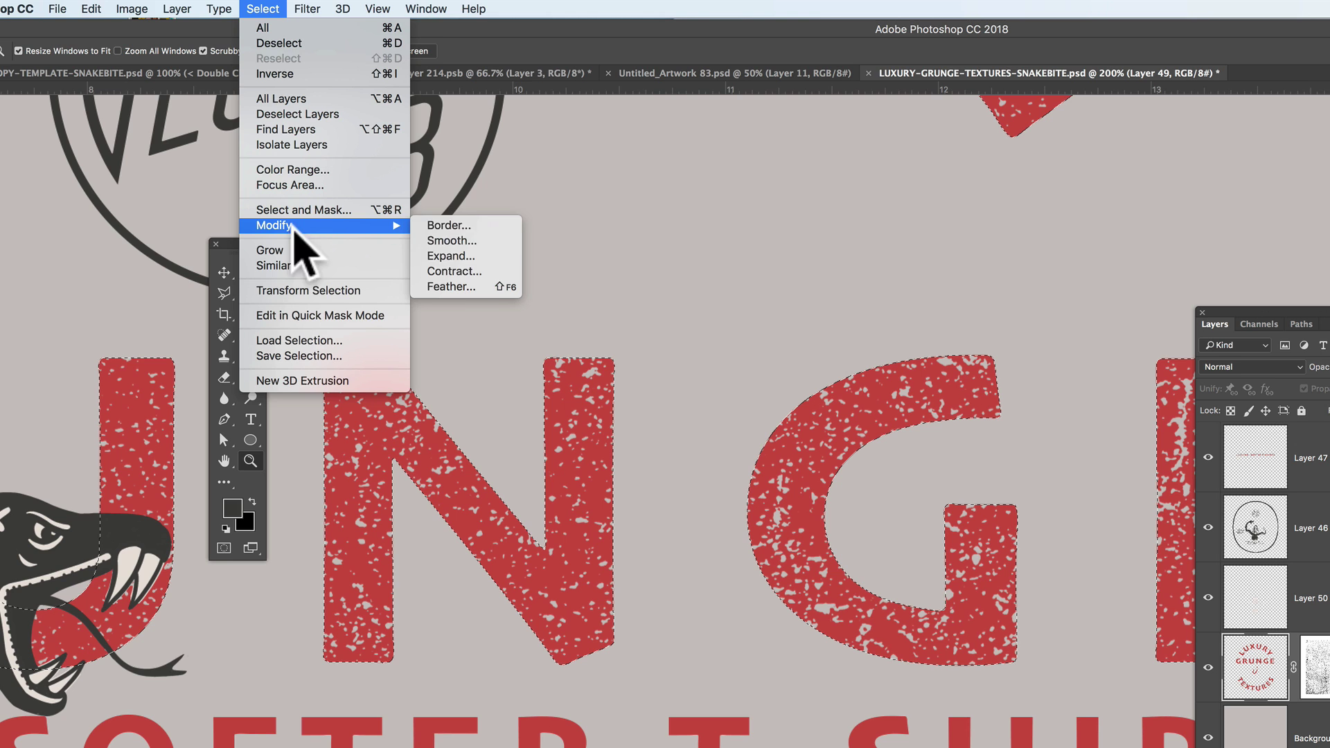
{"action": "left_click", "coordinate": [482, 270]}
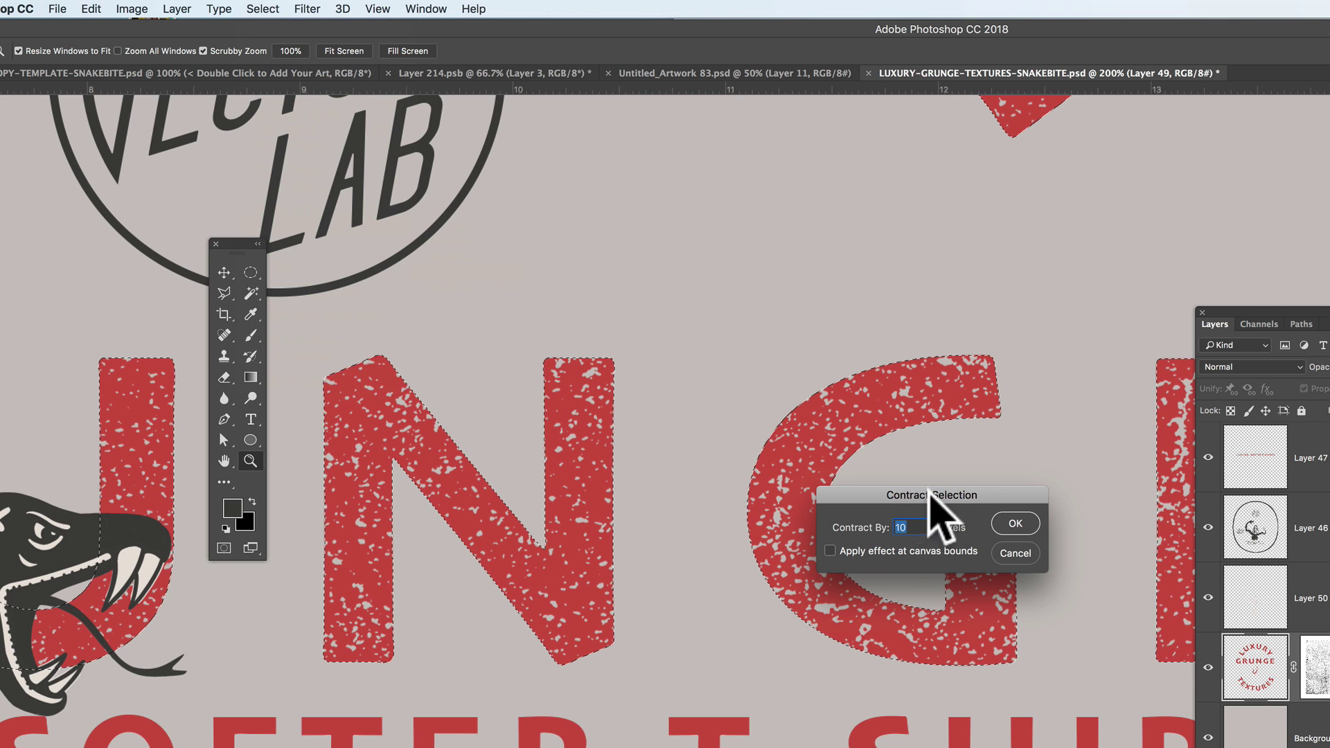
{"action": "left_click", "coordinate": [1015, 525]}
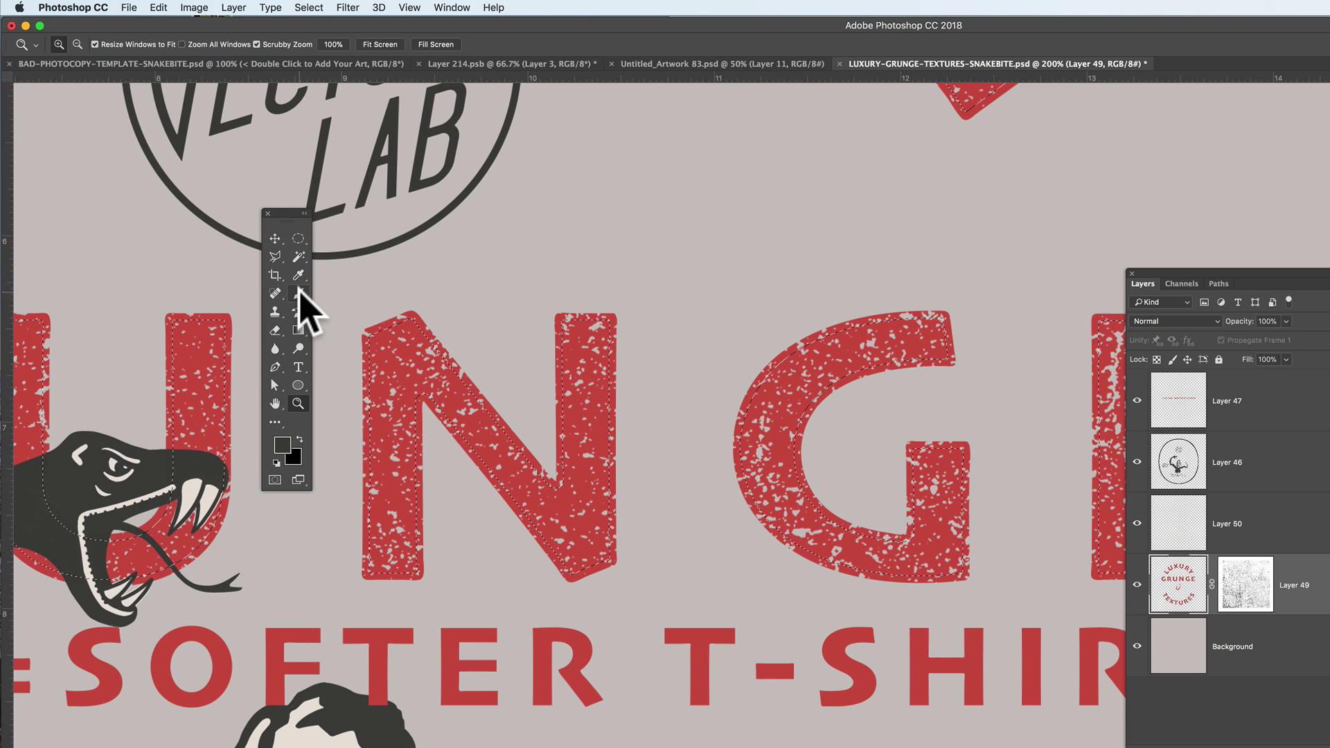
Step: Switch to the Brush tool with a Hard Round tip
{"action": "left_click", "coordinate": [299, 291]}
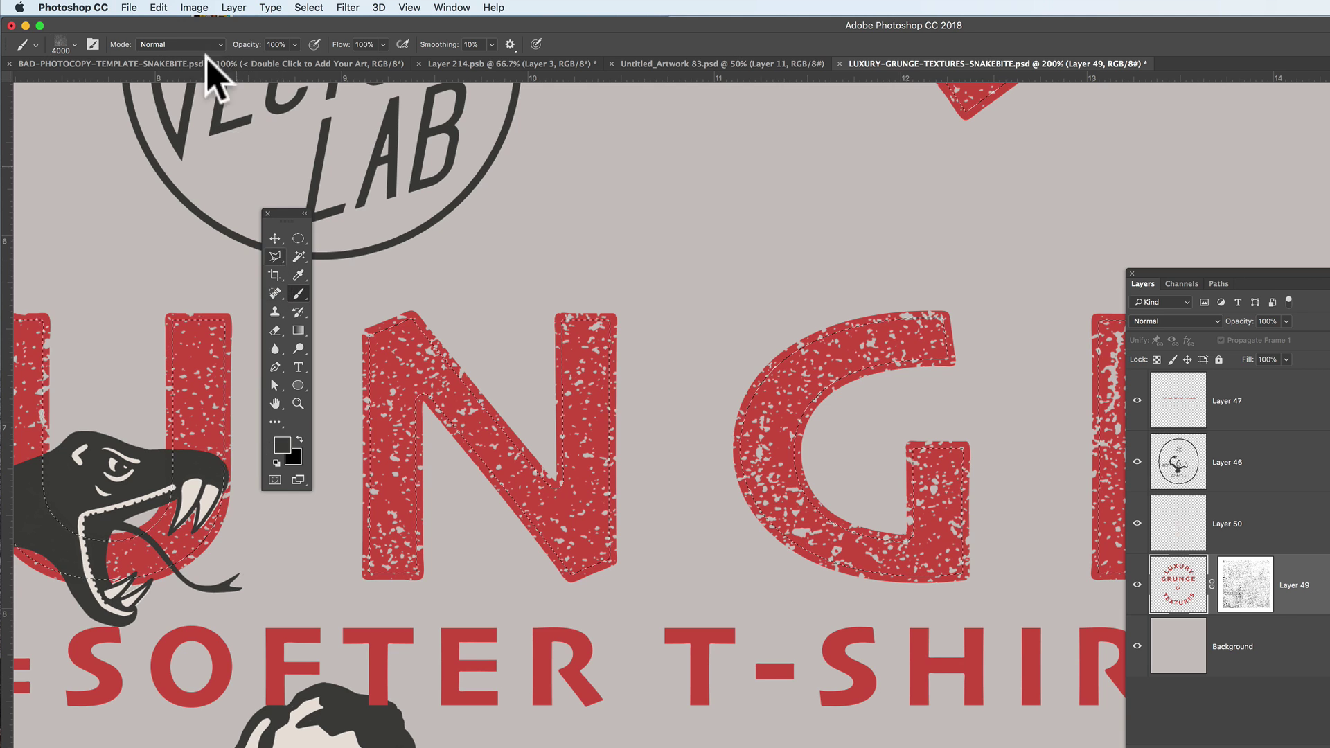
{"action": "left_click", "coordinate": [74, 44]}
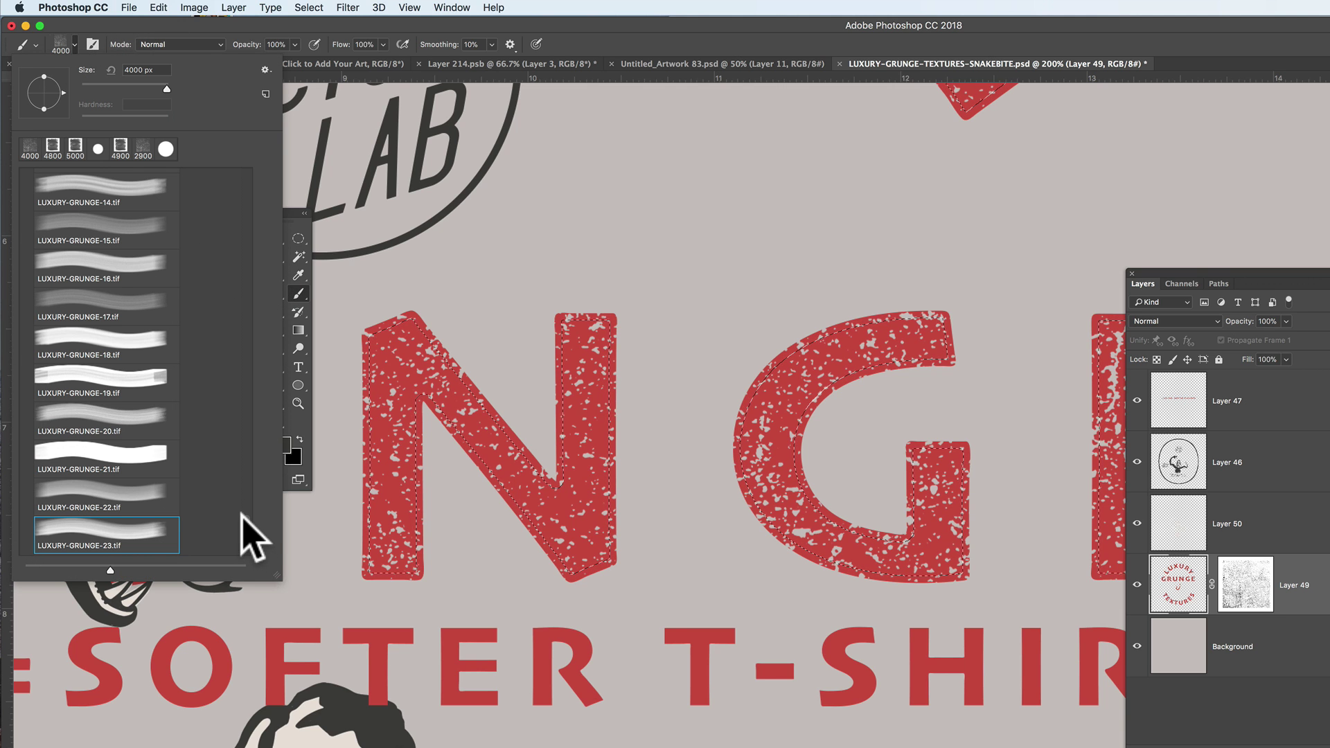
{"action": "mouse_move", "coordinate": [244, 528]}
{"action": "left_mouse_down"}
{"action": "mouse_move", "coordinate": [231, 312]}
{"action": "mouse_move", "coordinate": [243, 172]}
{"action": "left_mouse_up"}
{"action": "left_click", "coordinate": [106, 228]}
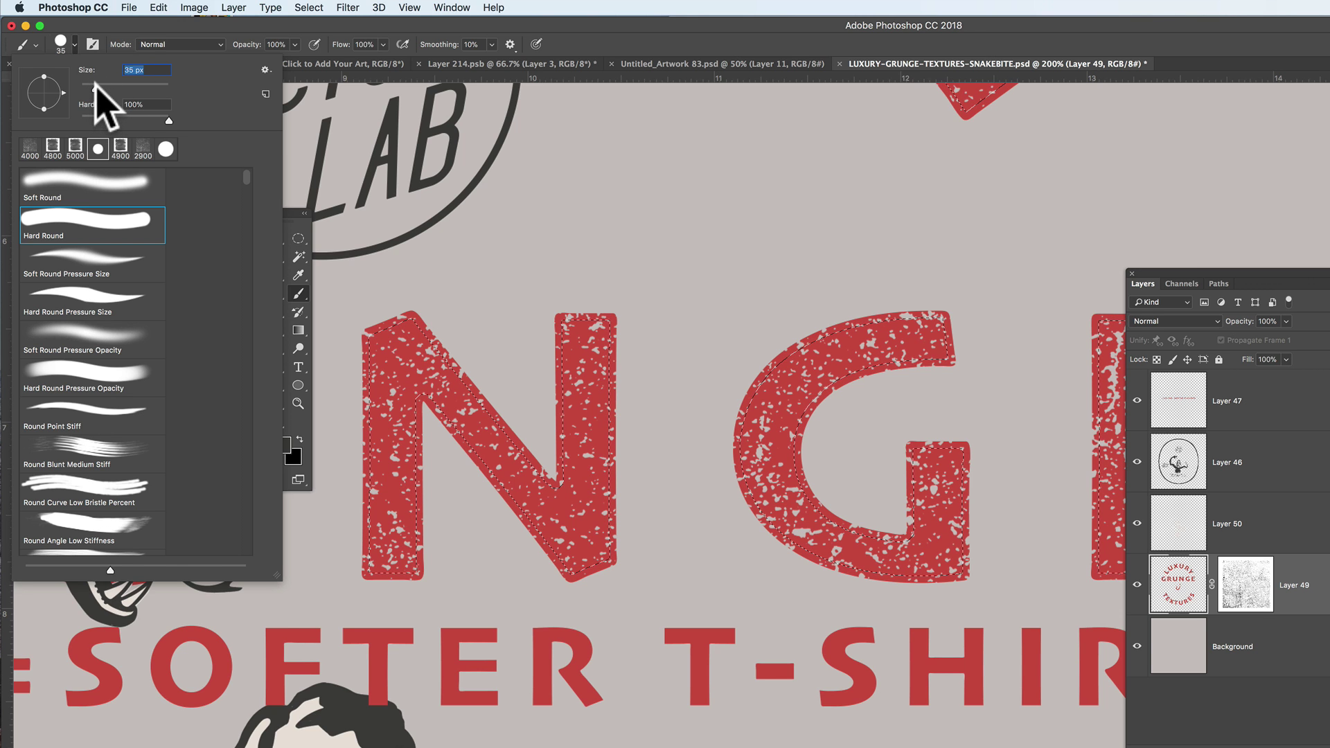
{"action": "key", "text": "Return"}
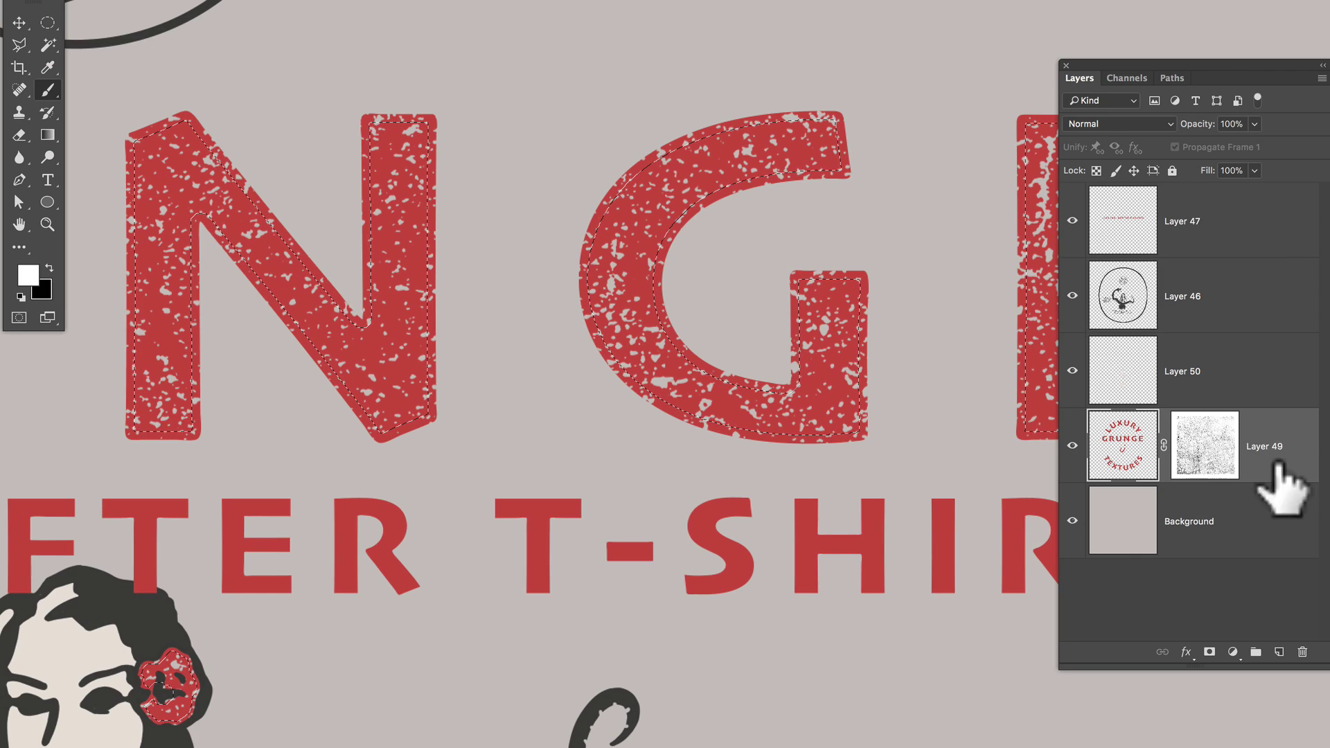
Step: Paint white into Layer 49's mask to lighten the grunge, then deselect
{"action": "left_click", "coordinate": [928, 424]}
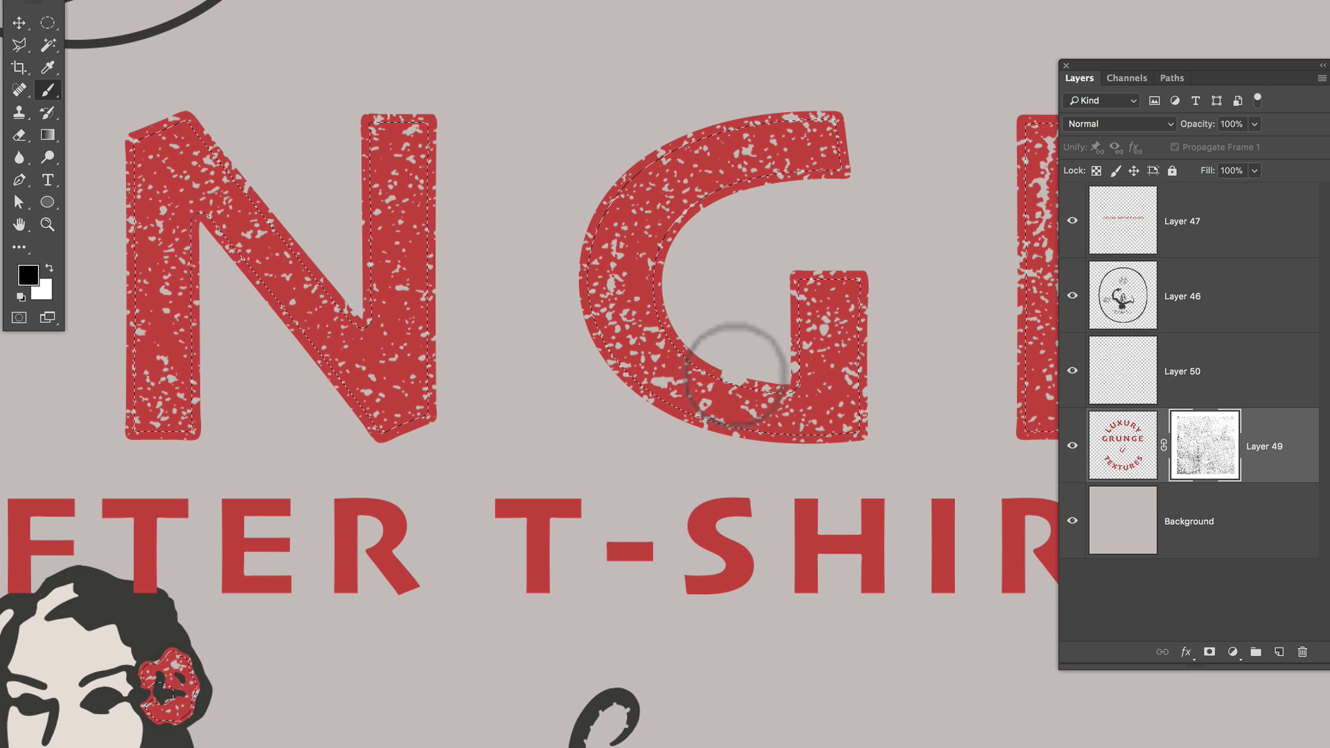
{"action": "key", "text": "x"}
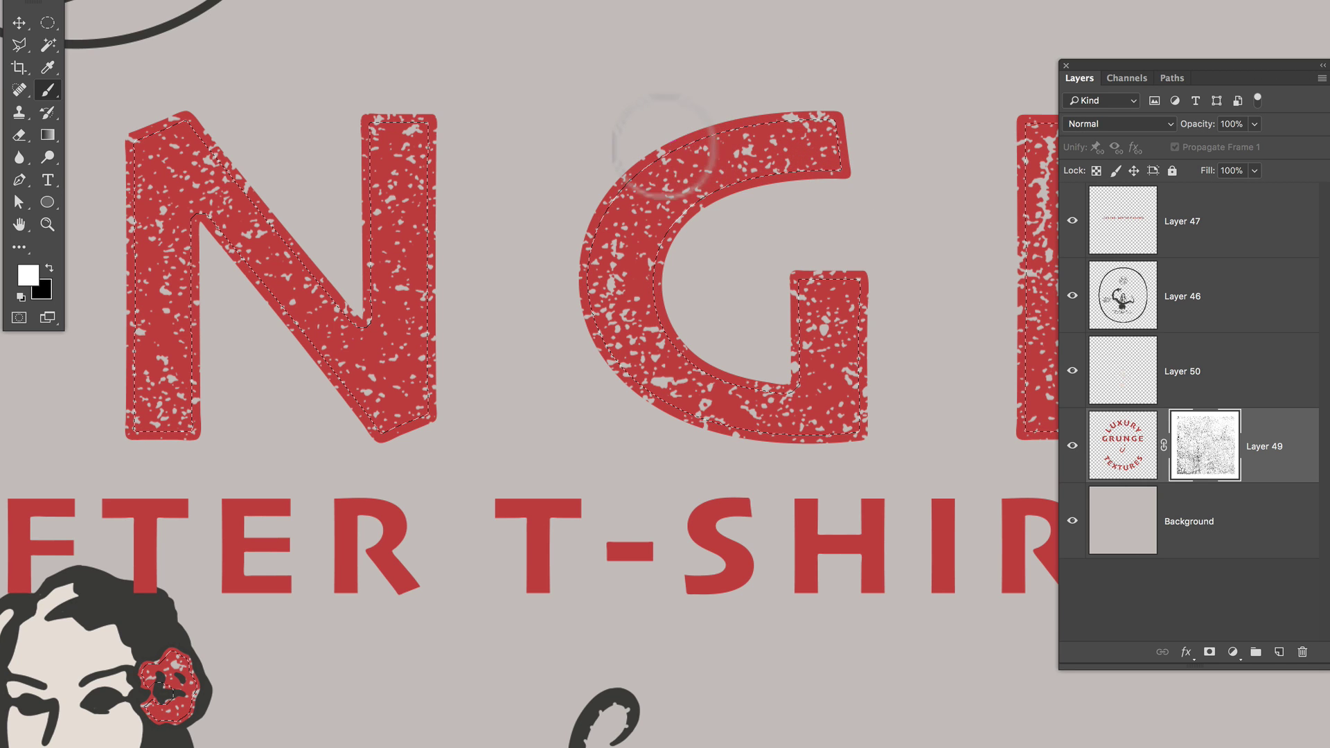
{"action": "key", "text": "ctrl+d"}
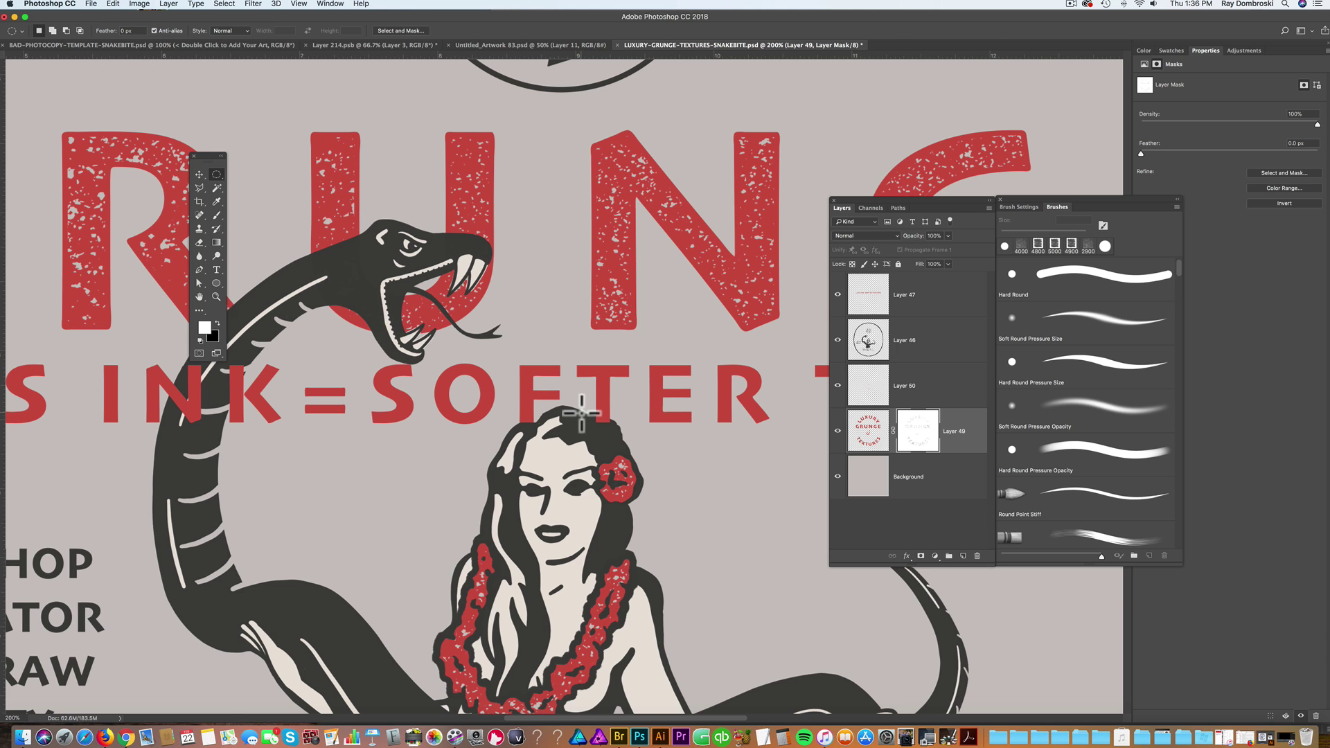
{"action": "scroll", "coordinate": [580, 414], "scroll_direction": "down", "scroll_amount": 3}
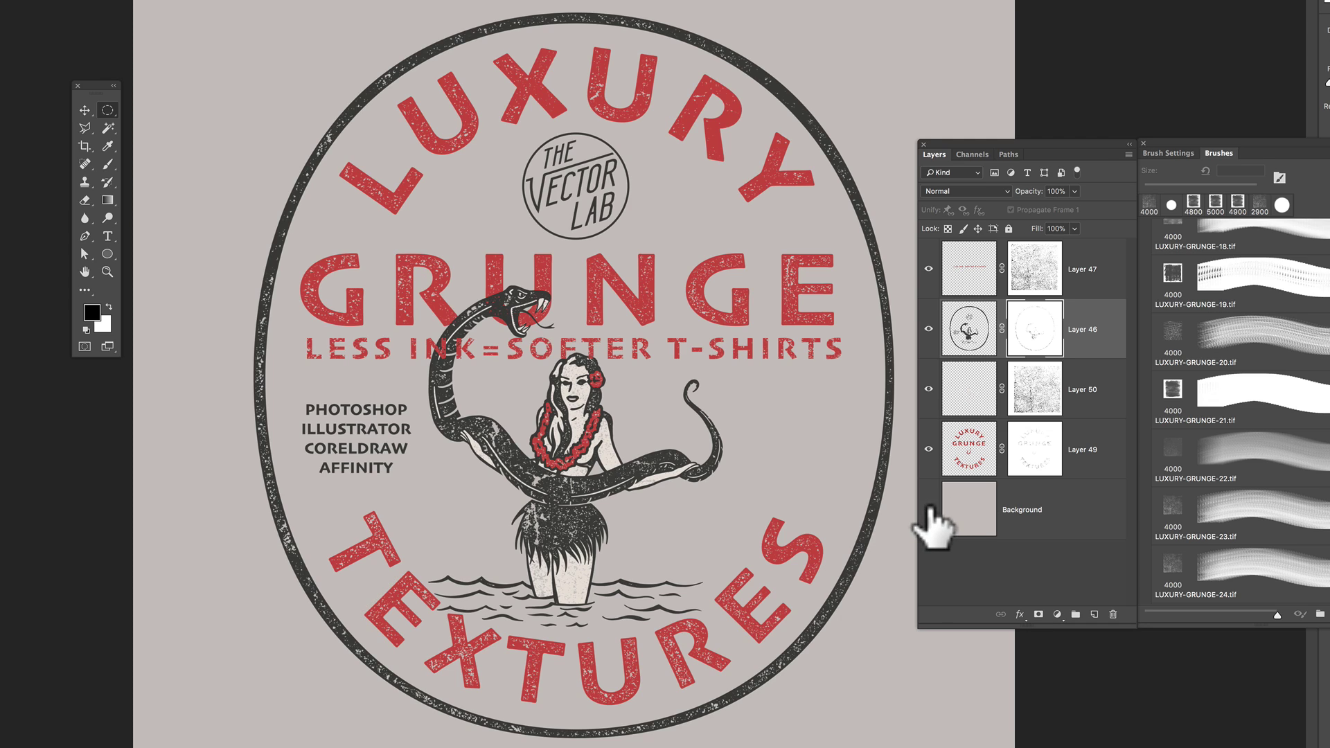
Step: Hide the Background and save the badge as a PNG-8 via Save for Web into the WEB folder
{"action": "left_click", "coordinate": [929, 510]}
{"action": "left_click", "coordinate": [93, 4]}
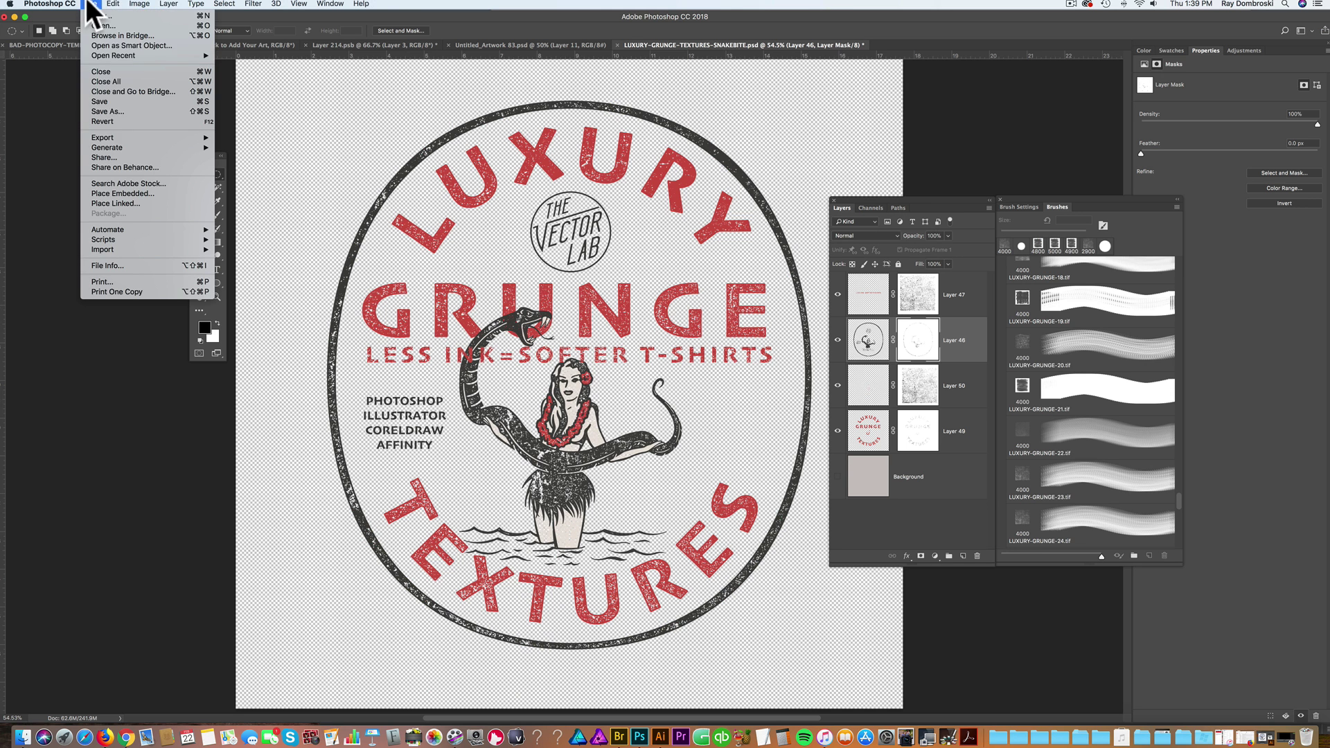
{"action": "mouse_move", "coordinate": [126, 138]}
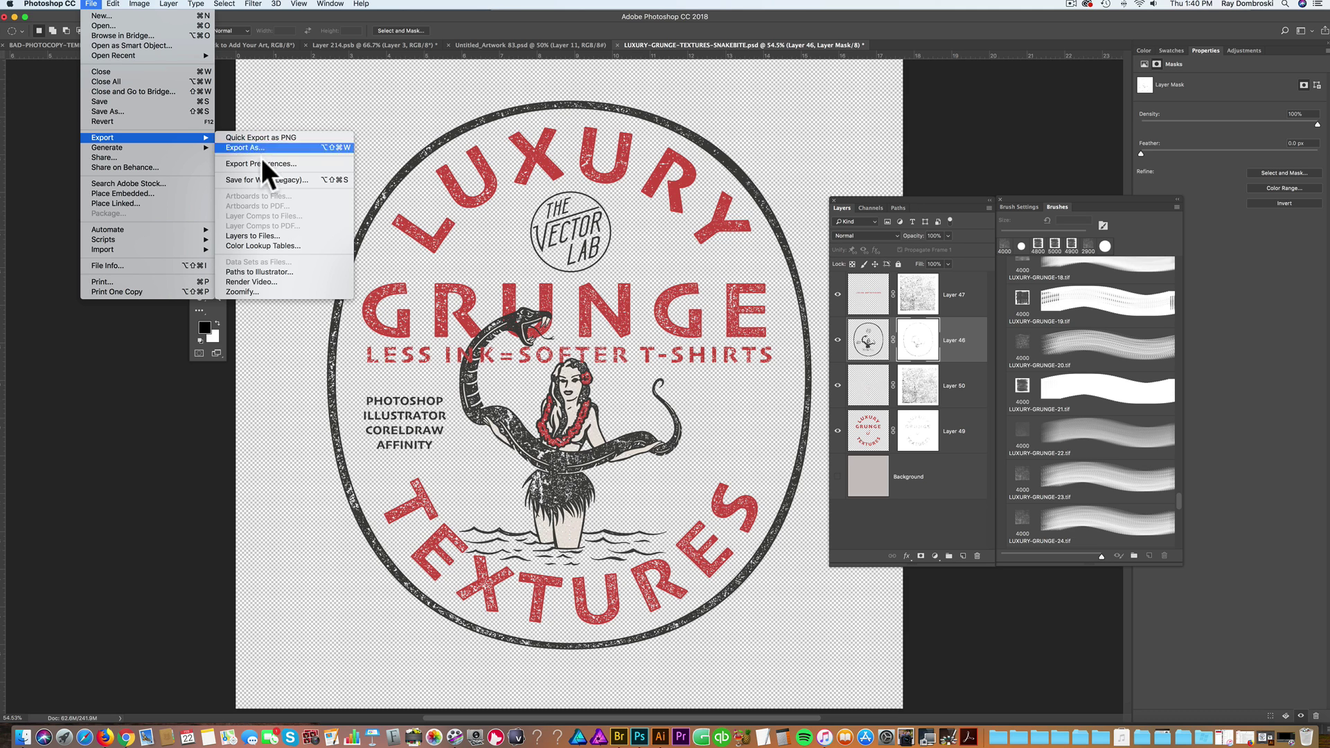
{"action": "left_click", "coordinate": [255, 180]}
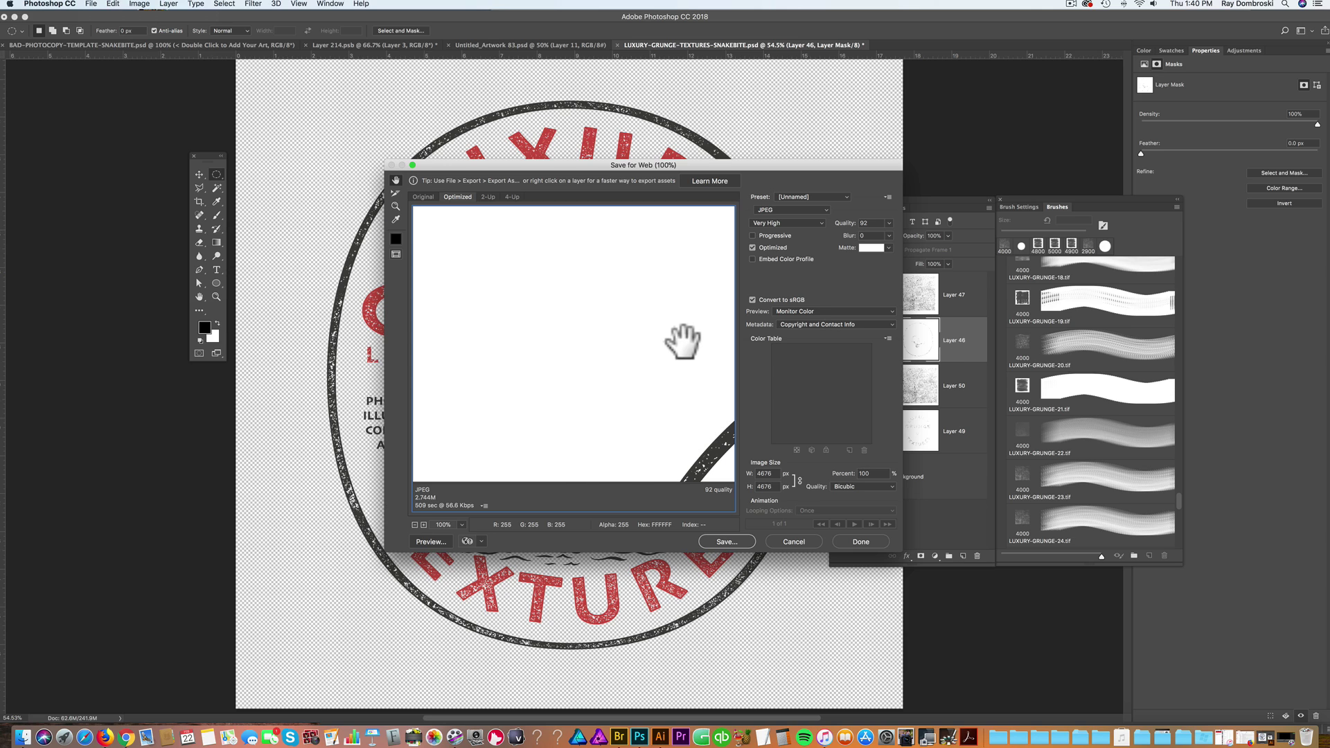
{"action": "left_click_drag", "start_coordinate": [703, 415], "coordinate": [597, 288]}
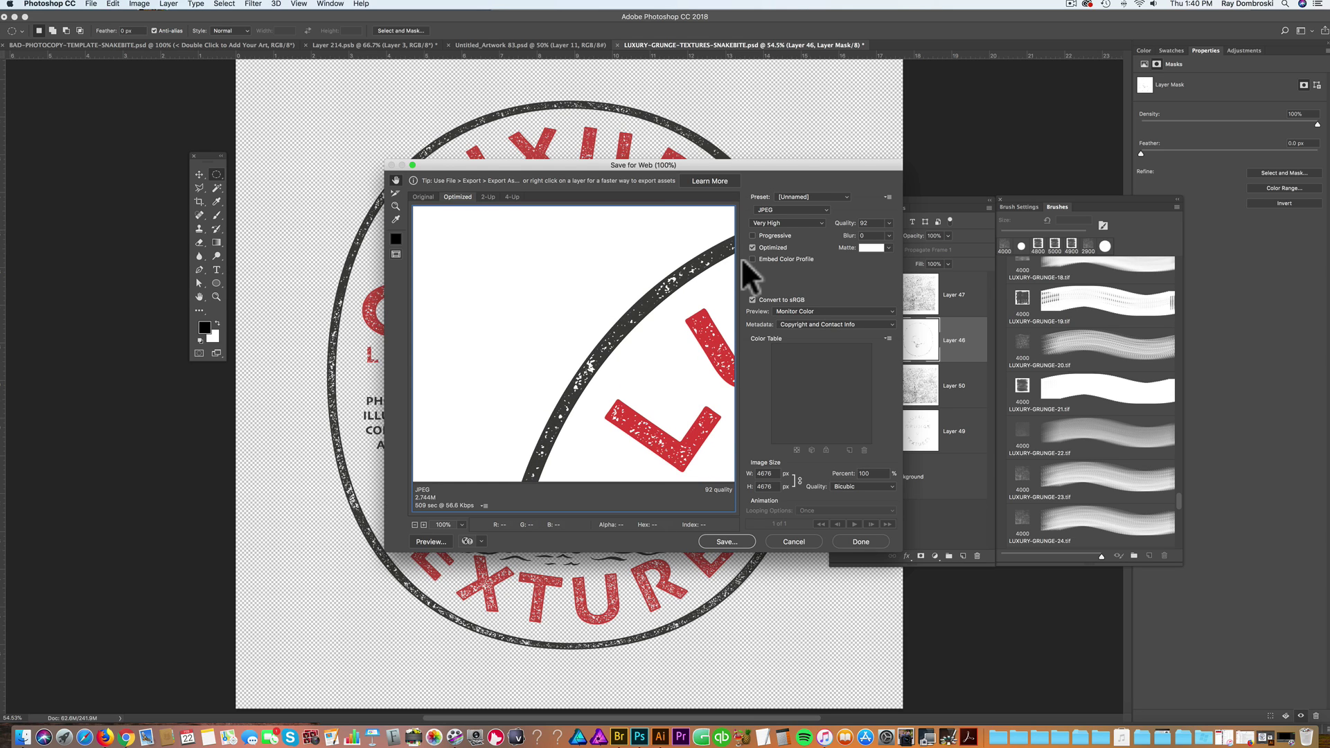
{"action": "left_click", "coordinate": [796, 205]}
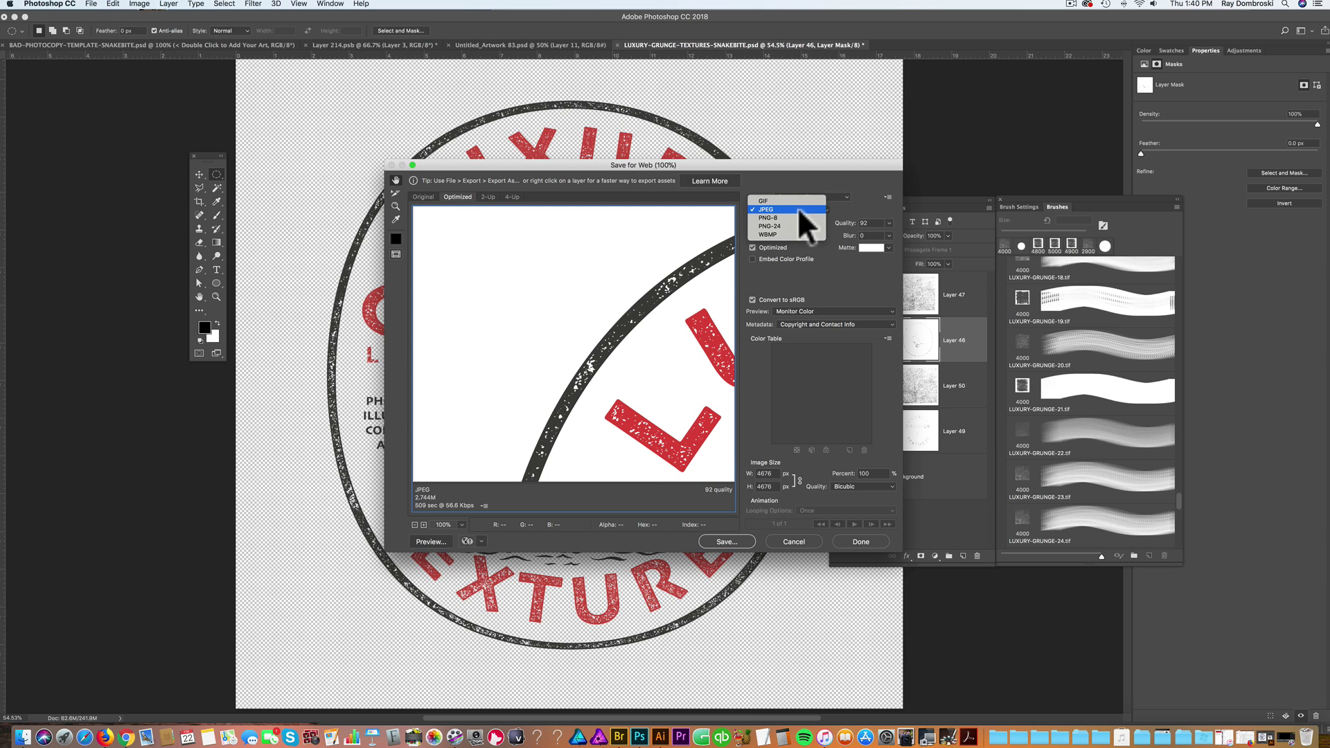
{"action": "left_click", "coordinate": [799, 217]}
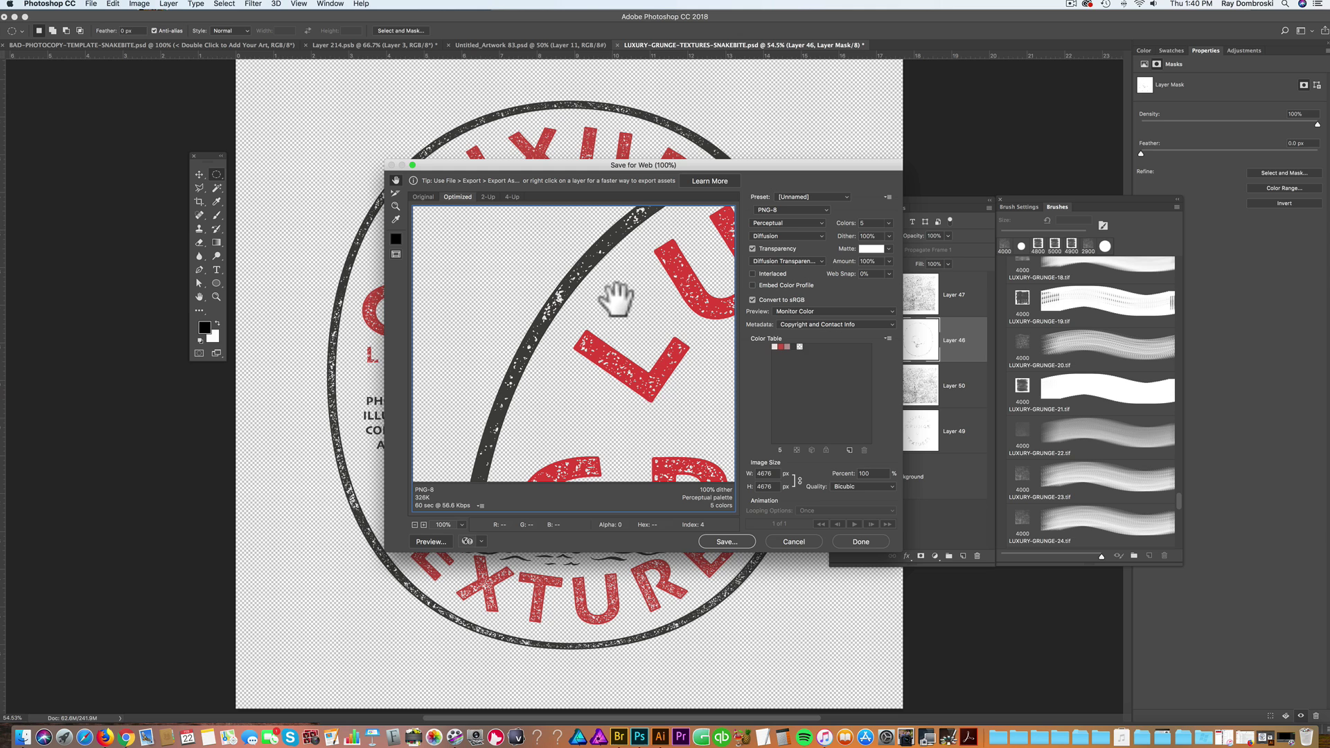
{"action": "left_click", "coordinate": [729, 539]}
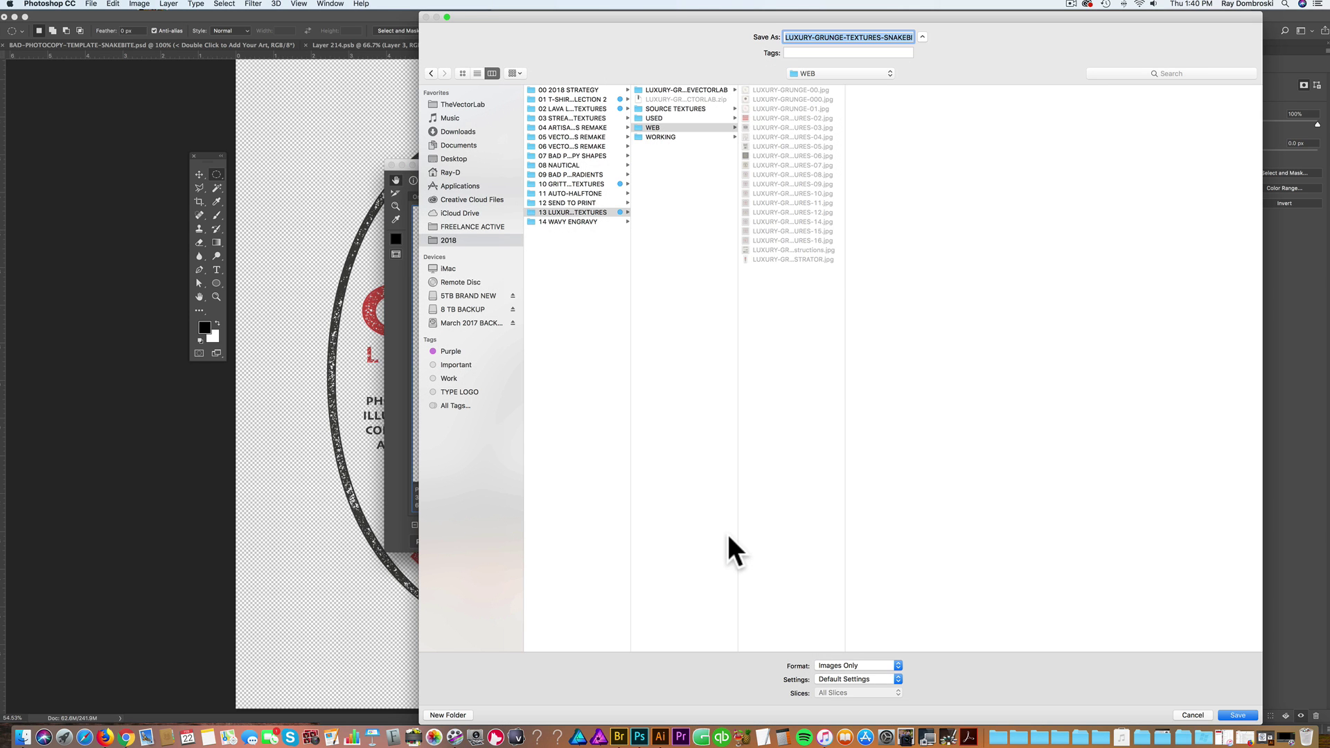
{"action": "left_click", "coordinate": [1190, 715]}
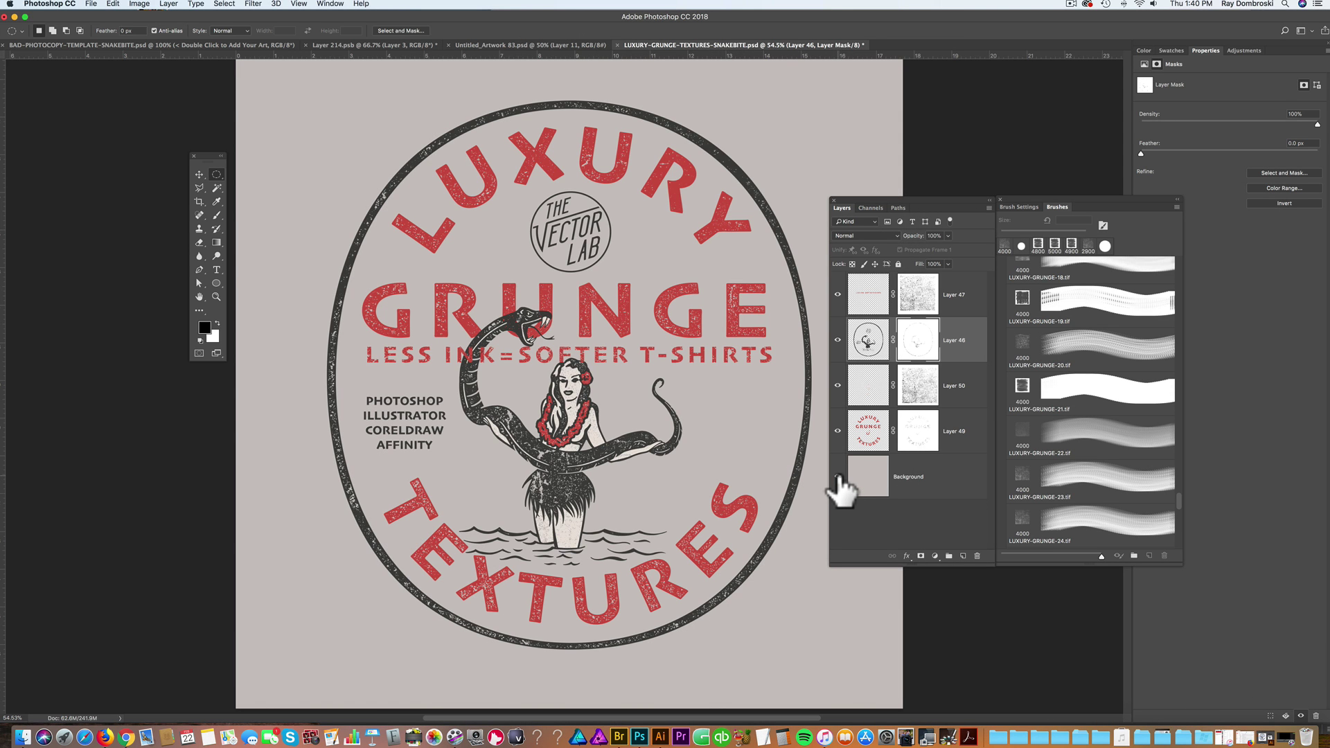
Step: Show the Background again and add a new empty layer above it
{"action": "left_click", "coordinate": [838, 476]}
{"action": "left_click", "coordinate": [956, 483]}
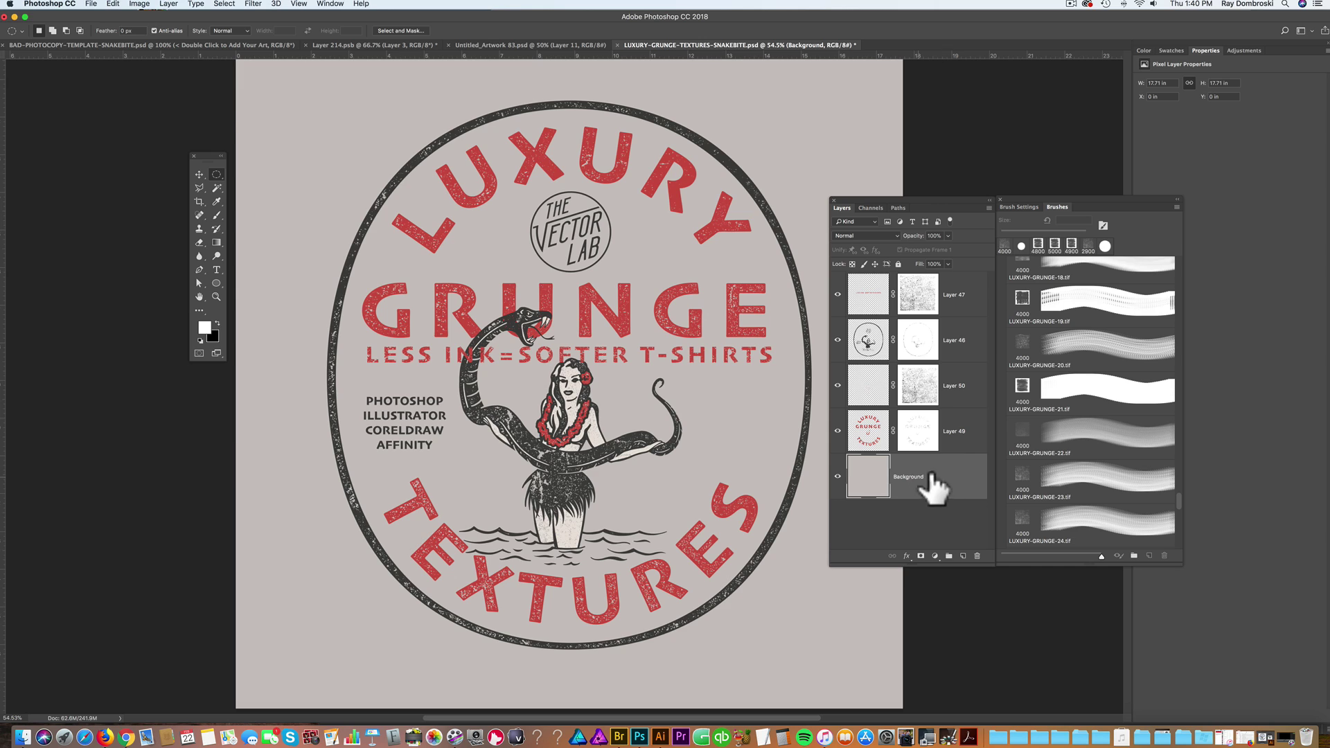
{"action": "left_click", "coordinate": [963, 556]}
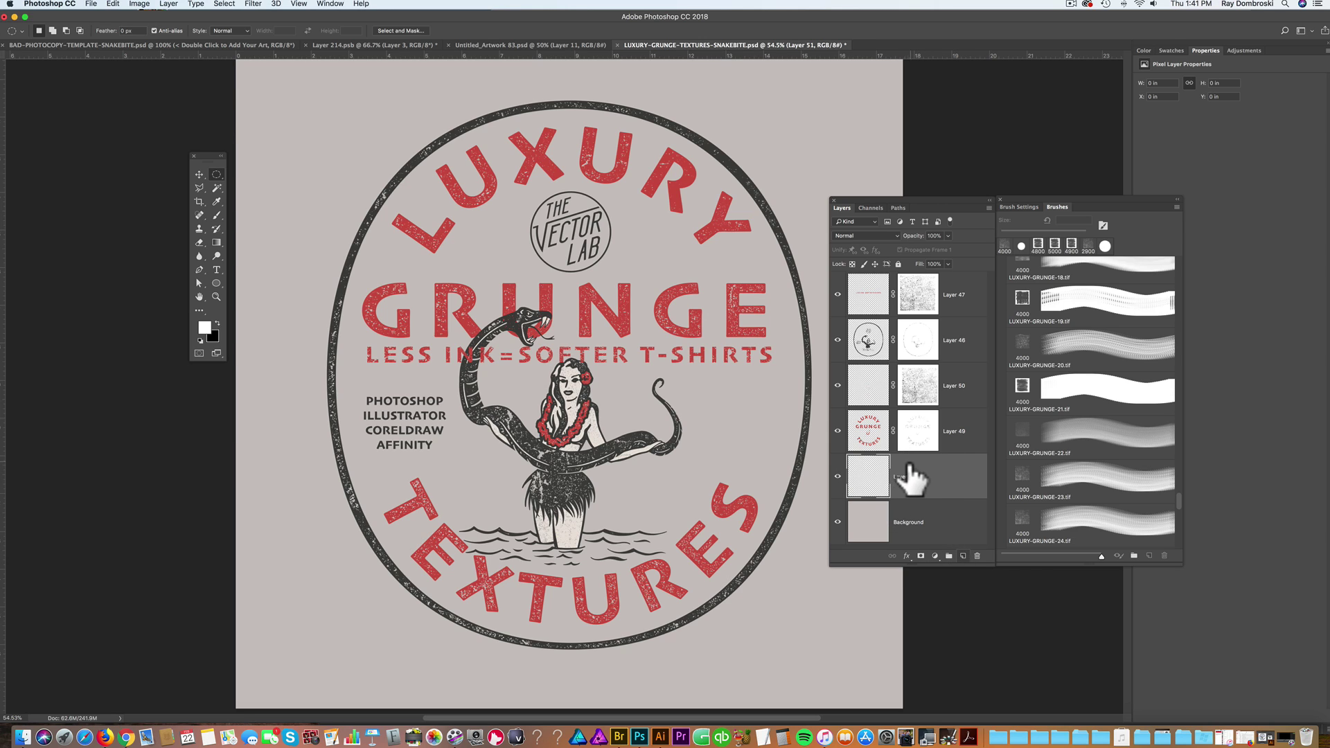
Step: Sample the dark ring colour and set the LUXURY-GRUNGE-21 brush to 4900 px
{"action": "left_click", "coordinate": [217, 199]}
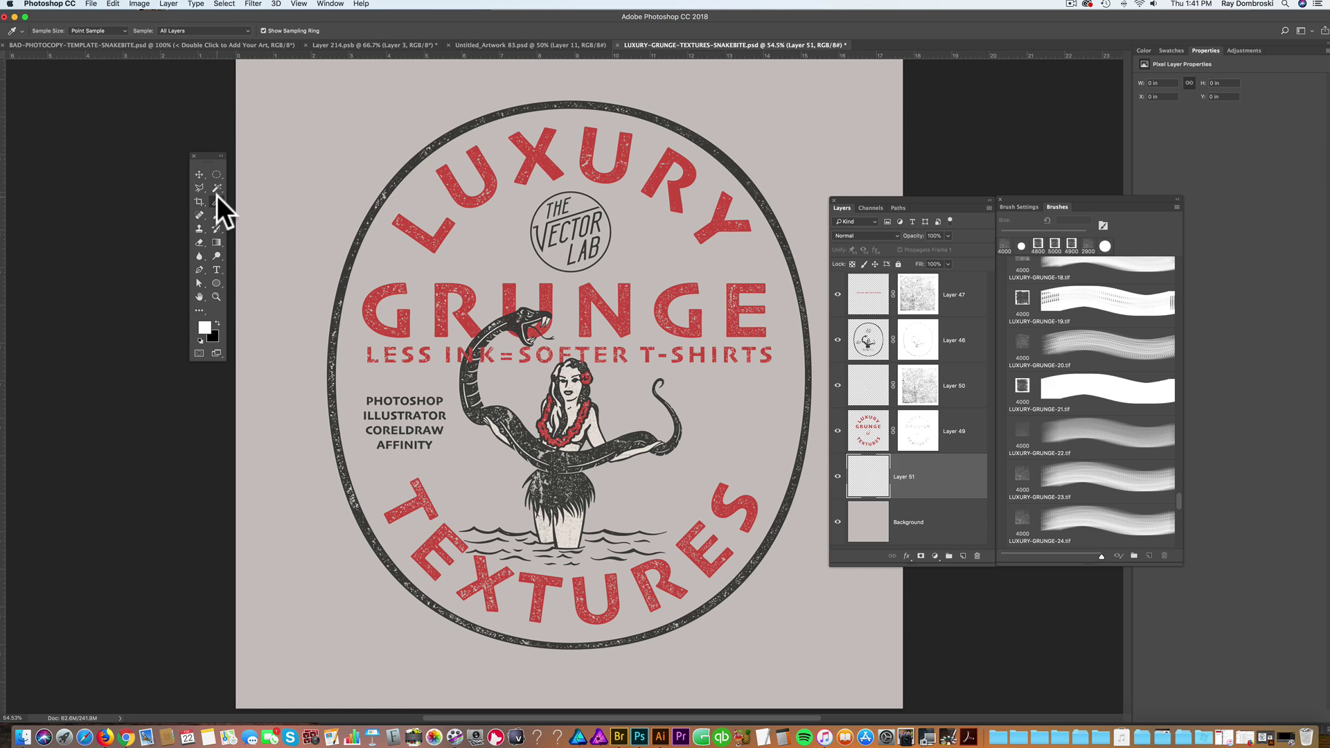
{"action": "left_click", "coordinate": [411, 163]}
{"action": "left_click", "coordinate": [217, 214]}
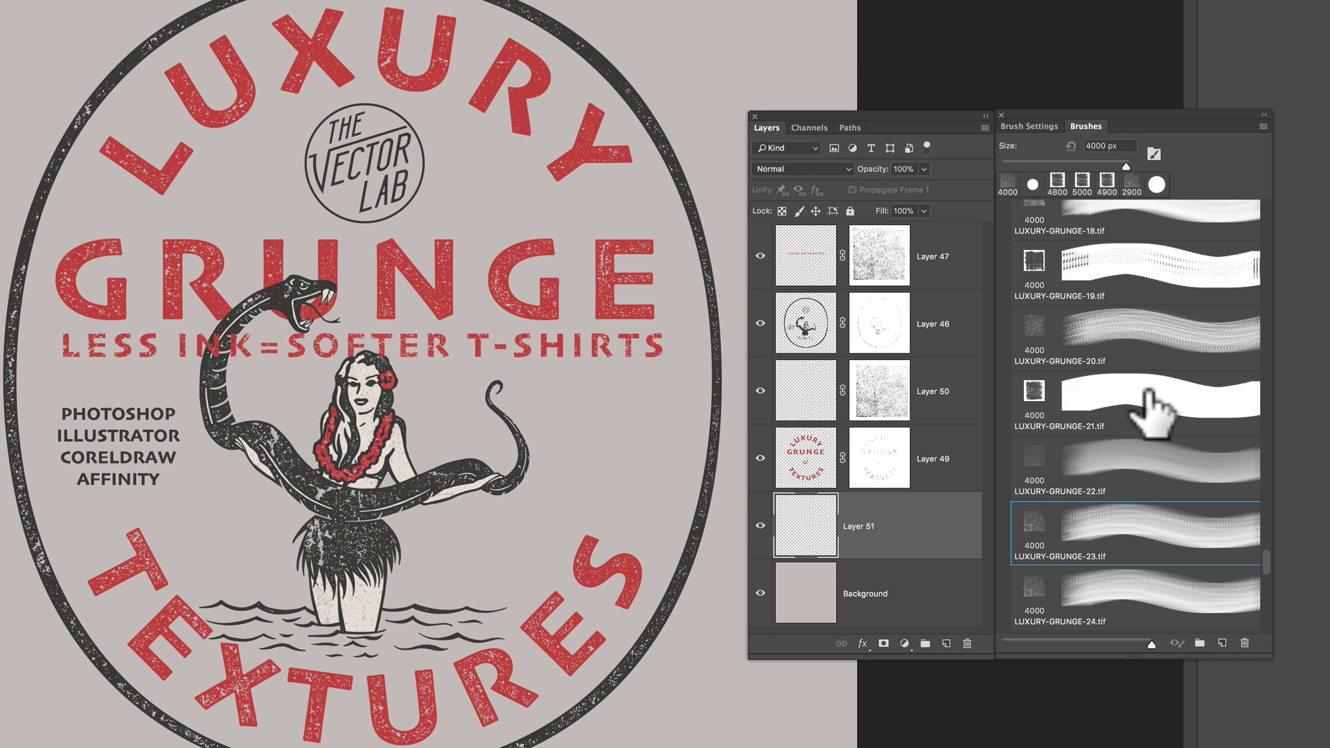
{"action": "left_click", "coordinate": [1115, 405]}
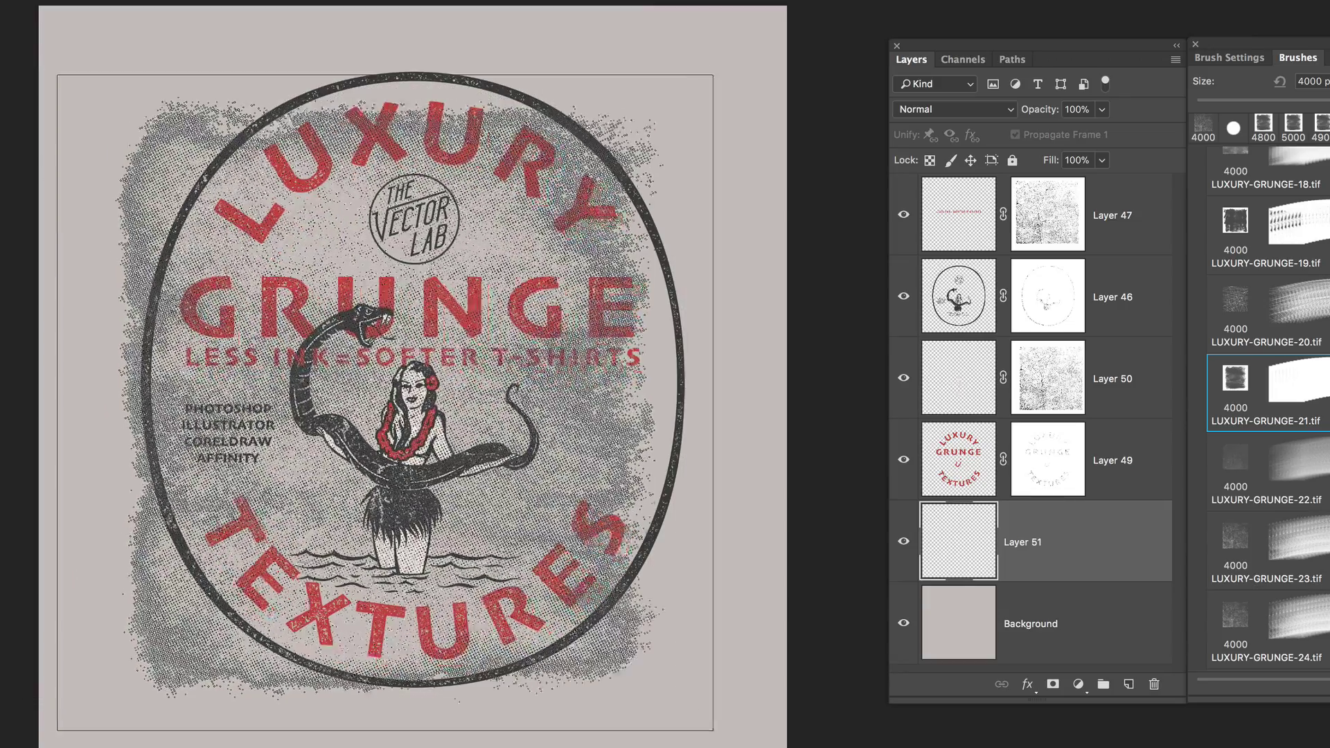
{"action": "key", "text": "bracketright"}
{"action": "key", "text": "bracketright"}
{"action": "key", "text": "bracketright"}
{"action": "key", "text": "bracketright"}
{"action": "key", "text": "bracketright"}
{"action": "key", "text": "bracketright"}
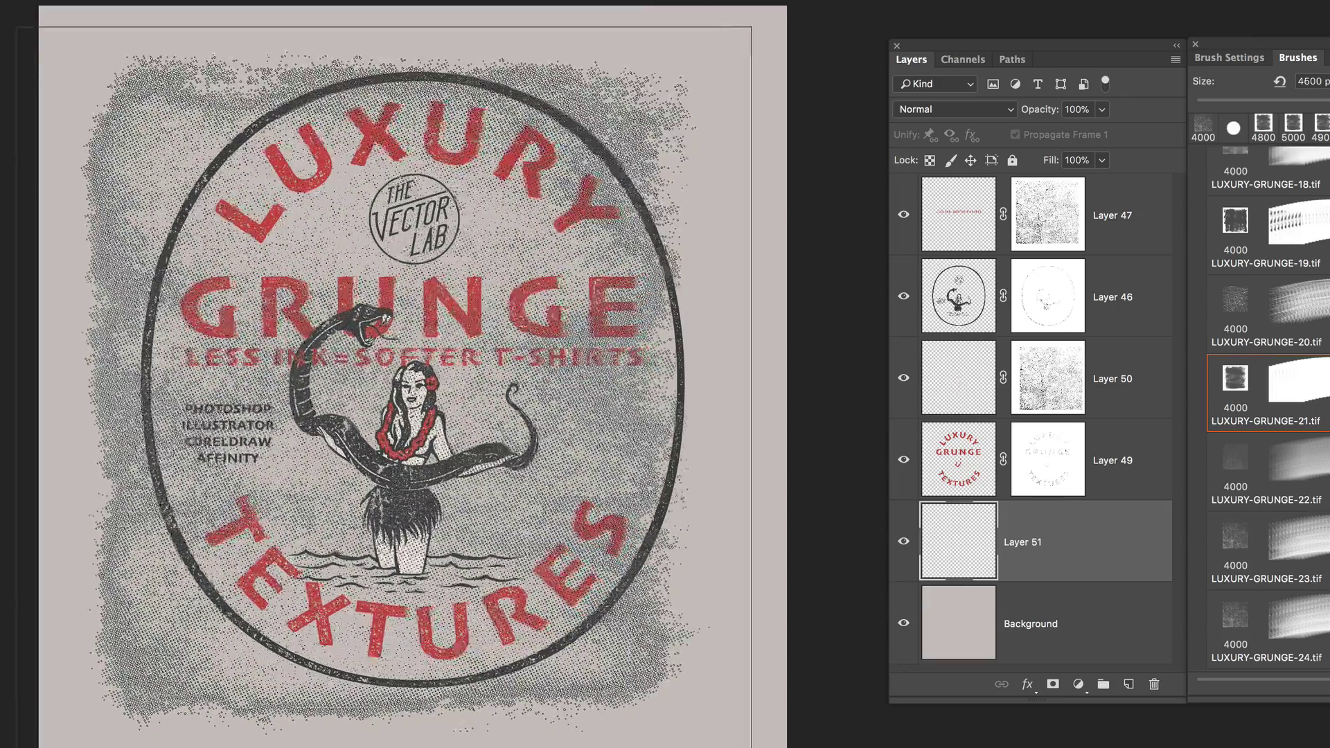
{"action": "key", "text": "bracketright"}
{"action": "key", "text": "bracketright"}
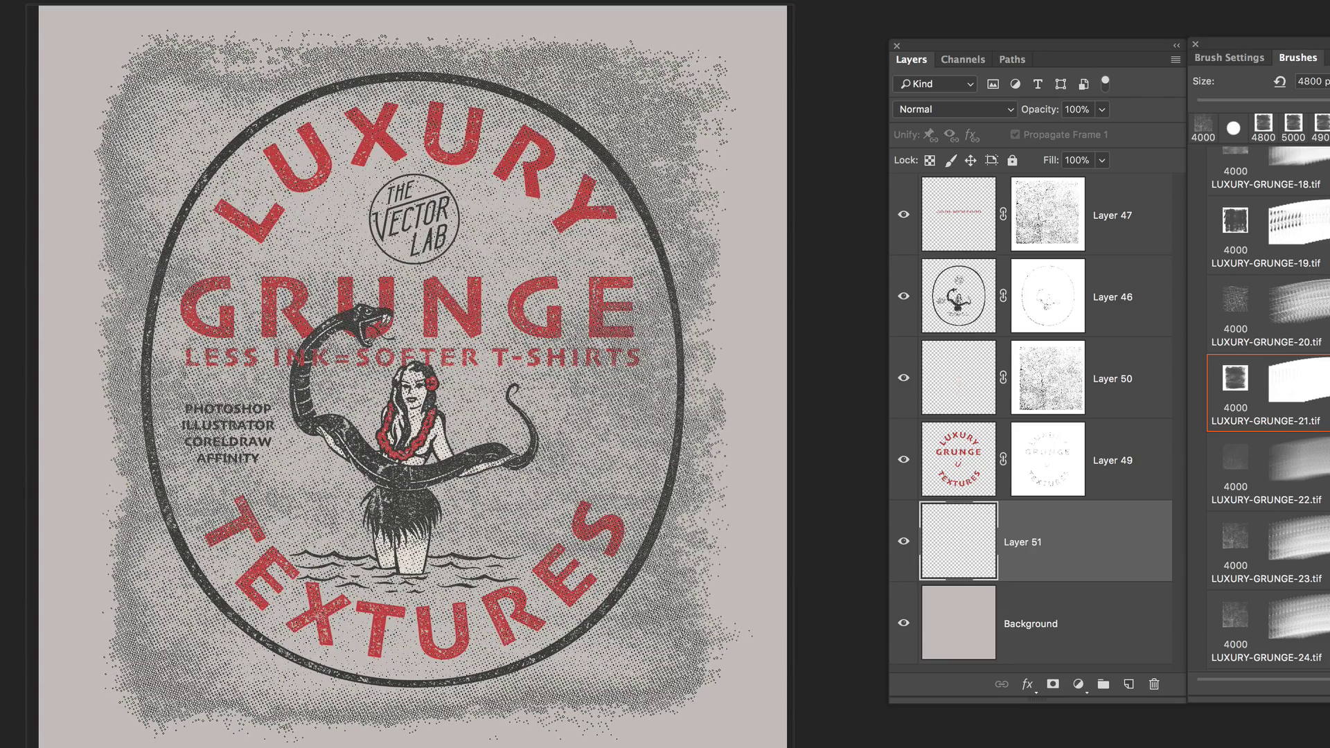
{"action": "key", "text": "bracketright"}
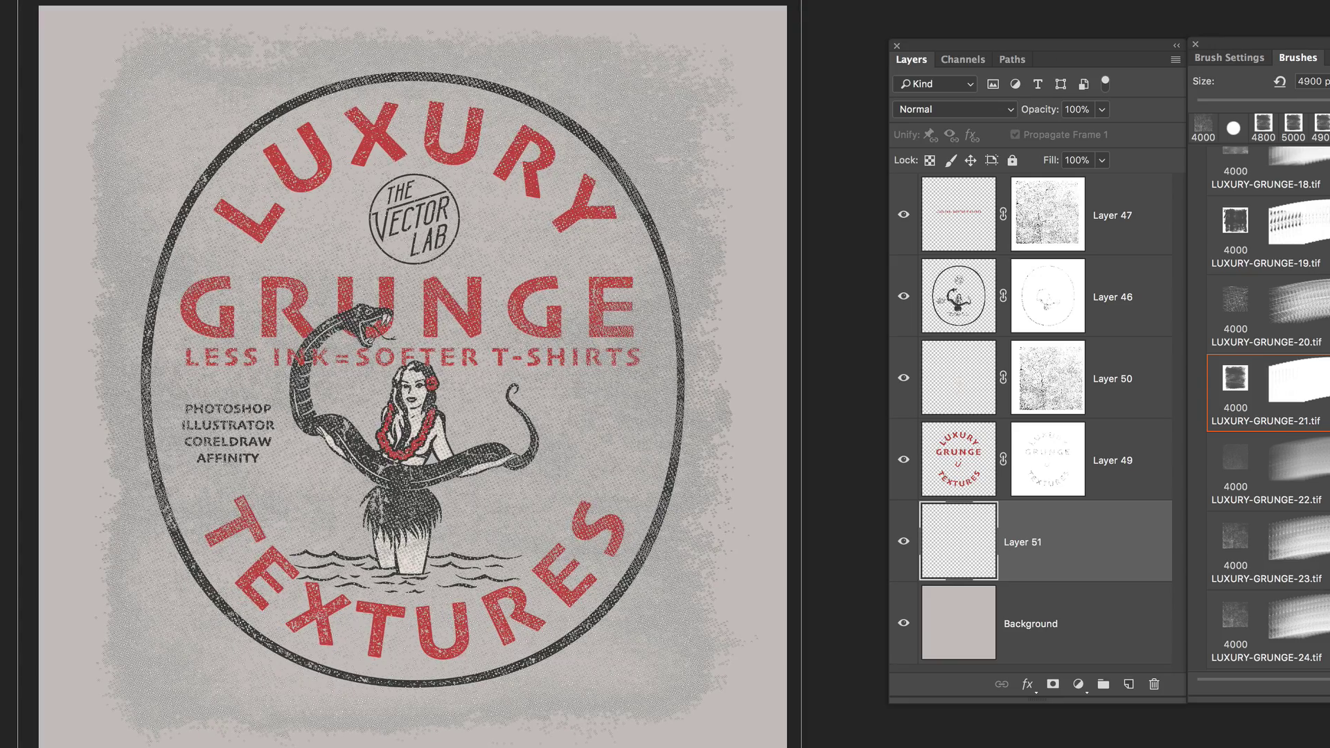
Step: Stamp the big grunge brush once around the badge and drop Layer 51's opacity to 21%
{"action": "left_click", "coordinate": [412, 374]}
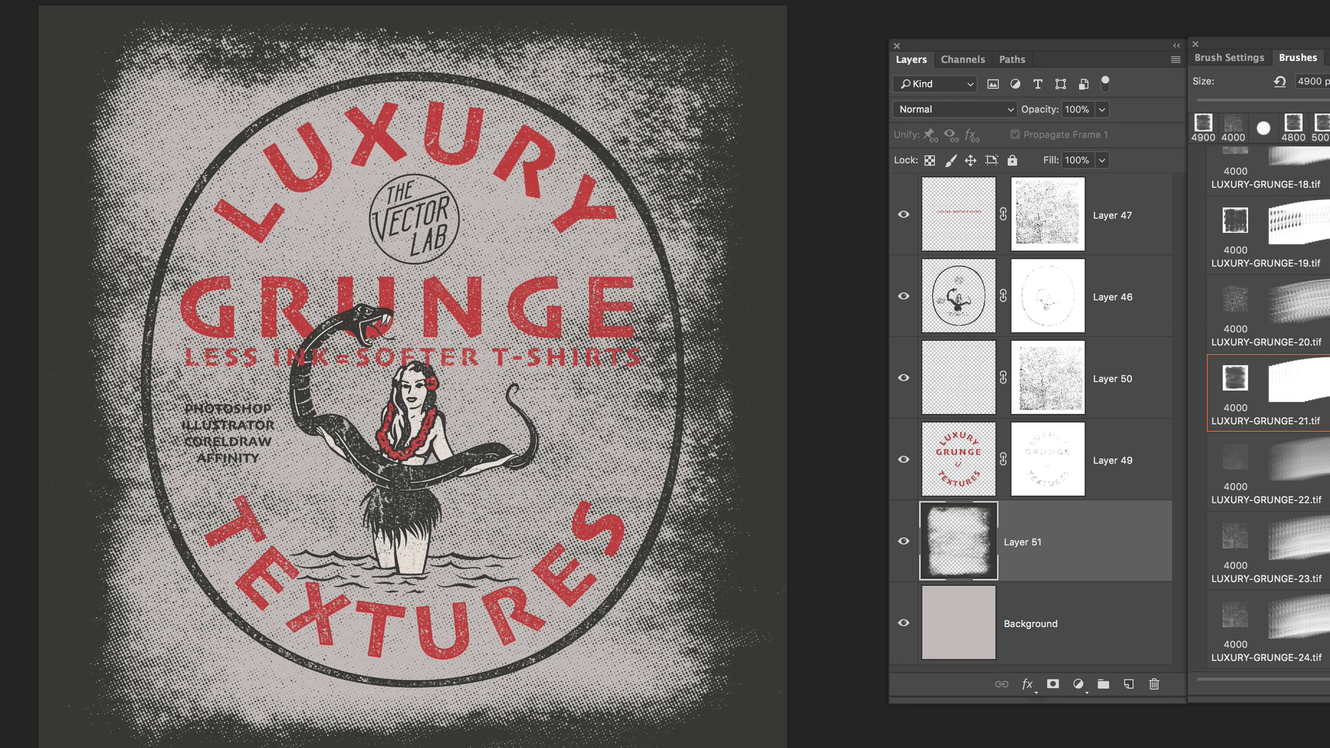
{"action": "key", "text": "v"}
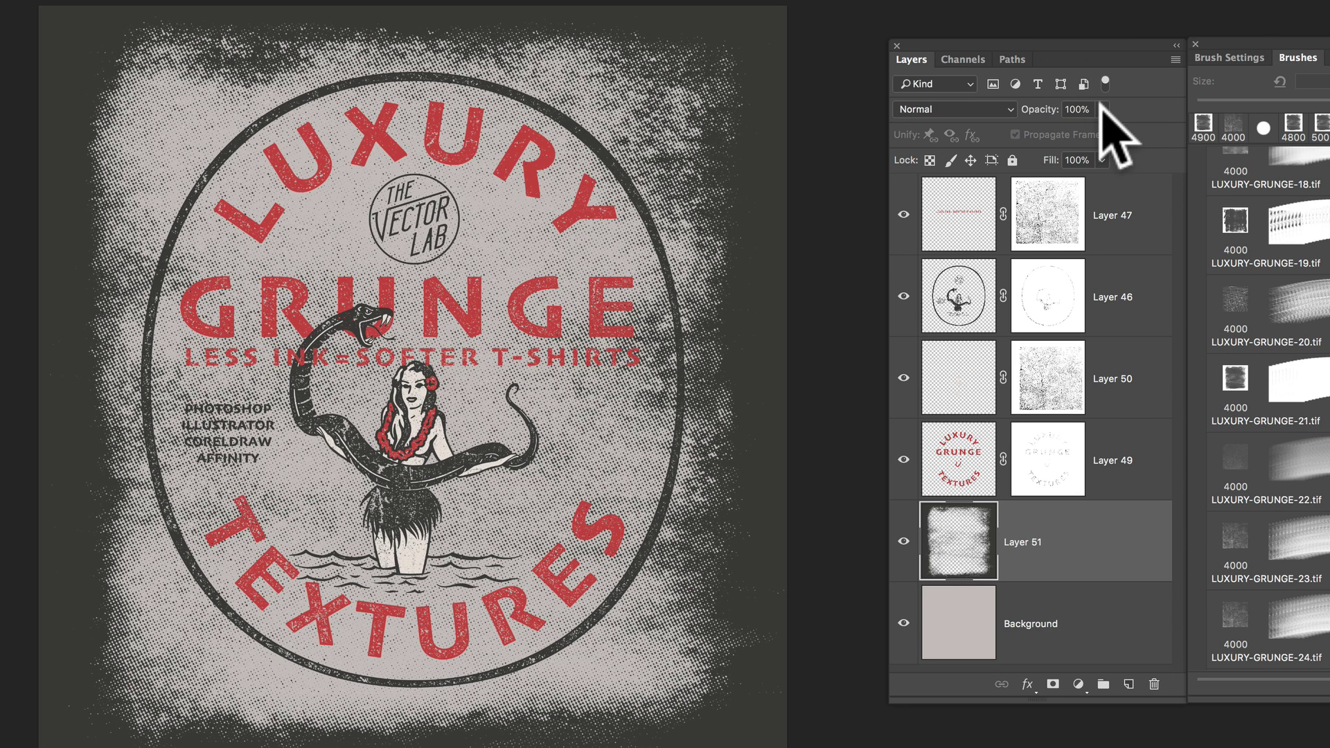
{"action": "left_click_drag", "start_coordinate": [1102, 109], "coordinate": [1039, 134]}
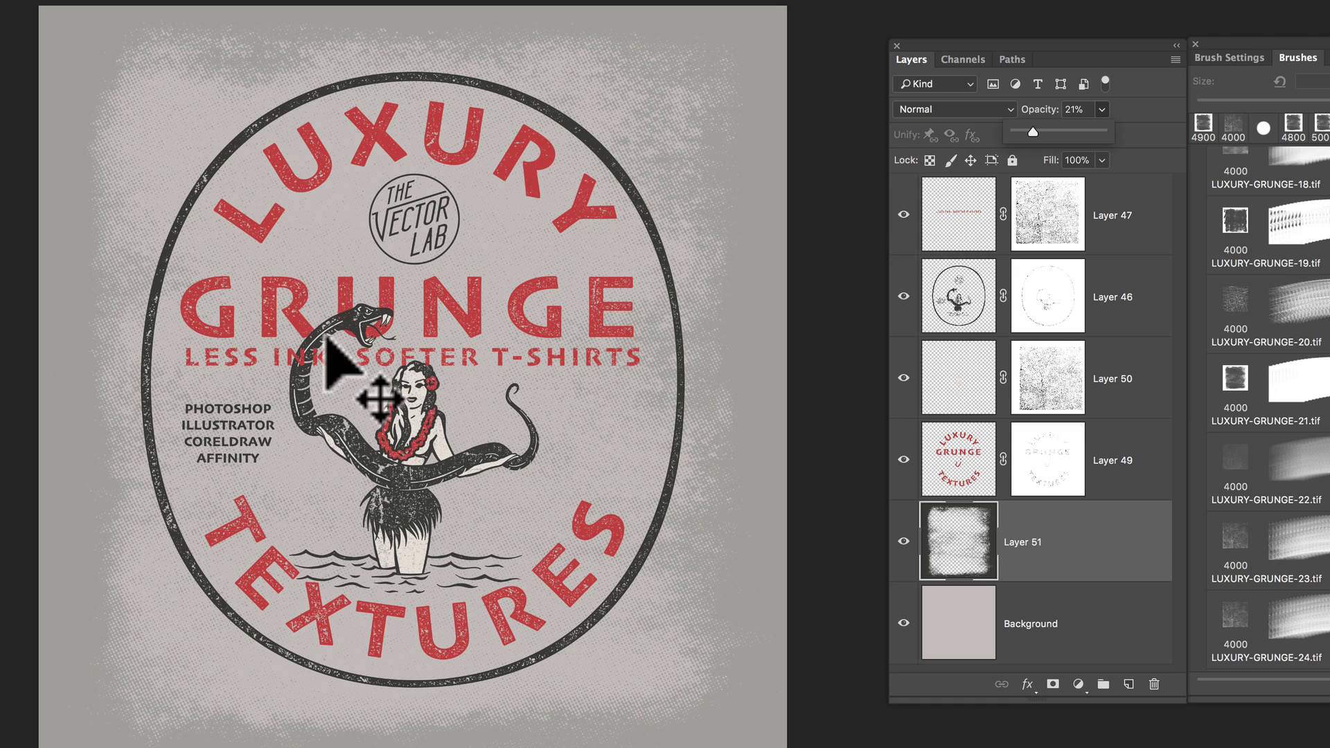
{"action": "left_click", "coordinate": [429, 337]}
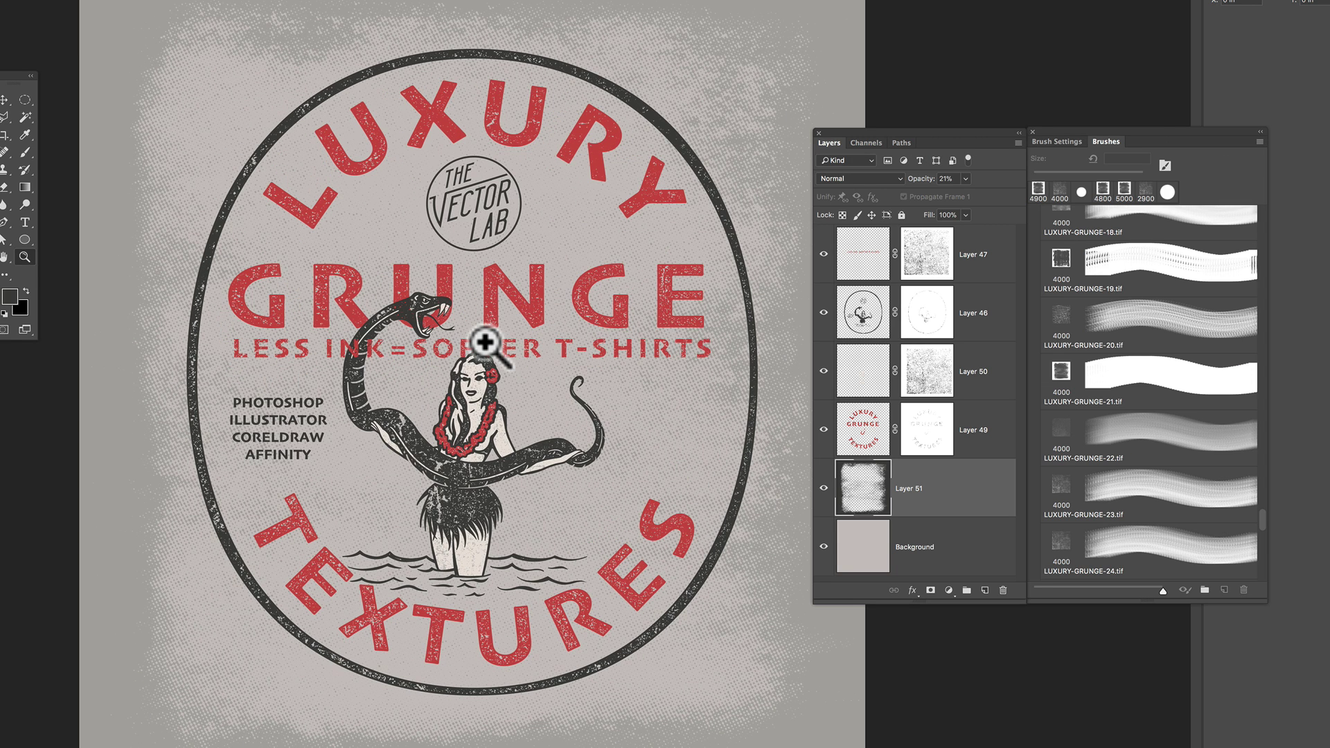